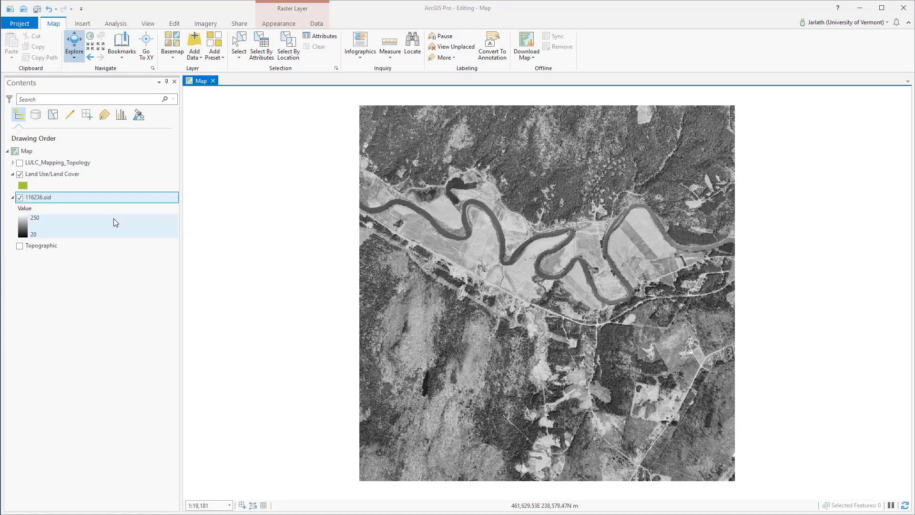
Toggle the 116236.sid aerial image off and back on, and expand the LULC_Mapping_Topology group
{"action": "left_click", "coordinate": [19, 198]}
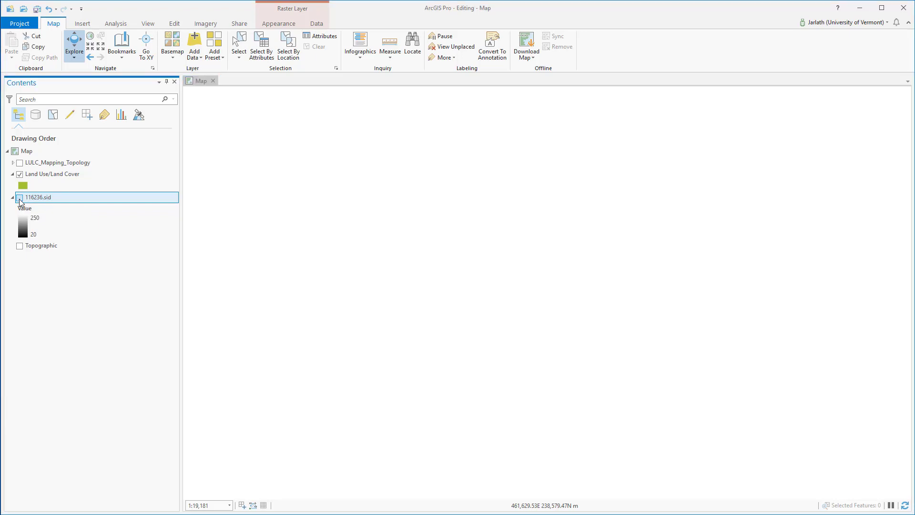
{"action": "left_click", "coordinate": [20, 198]}
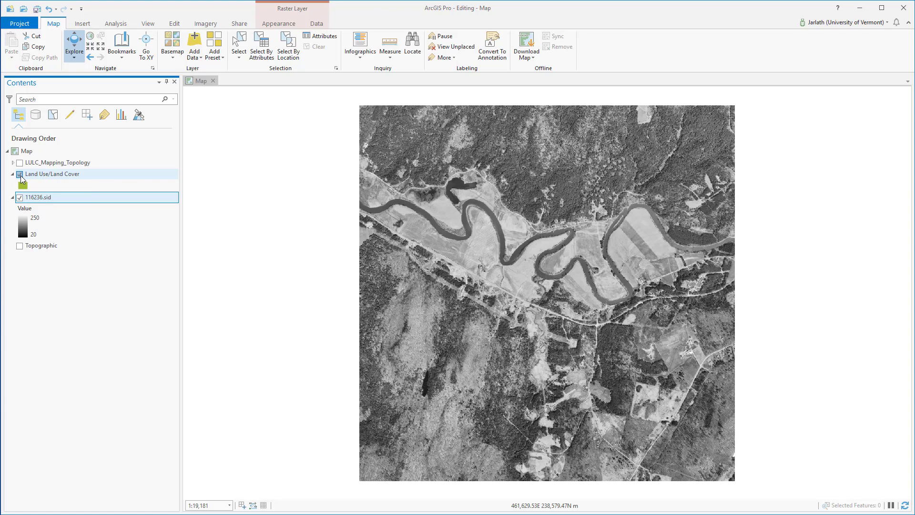
{"action": "left_click", "coordinate": [13, 163]}
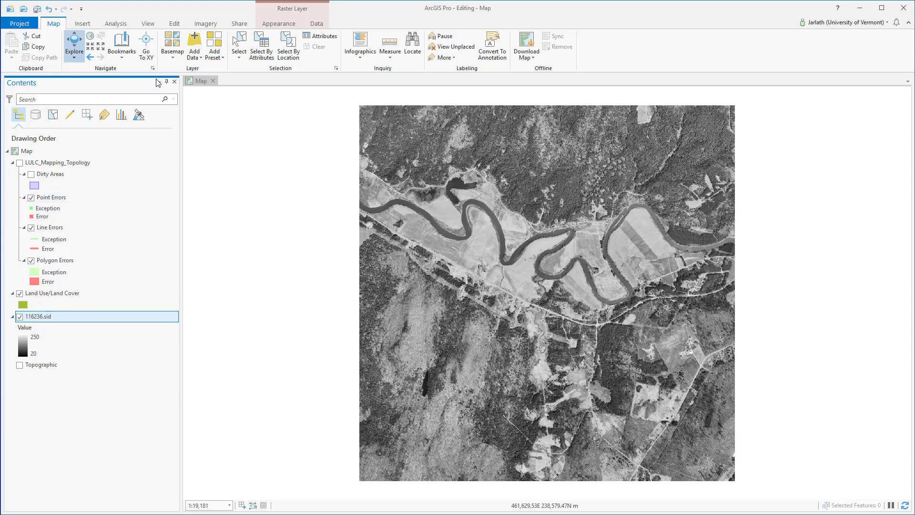
Open the Catalog pane and browse the LULC dataset, LULC_Mapping_Topology and 116236.sid in Editing.gdb
{"action": "left_click", "coordinate": [146, 23]}
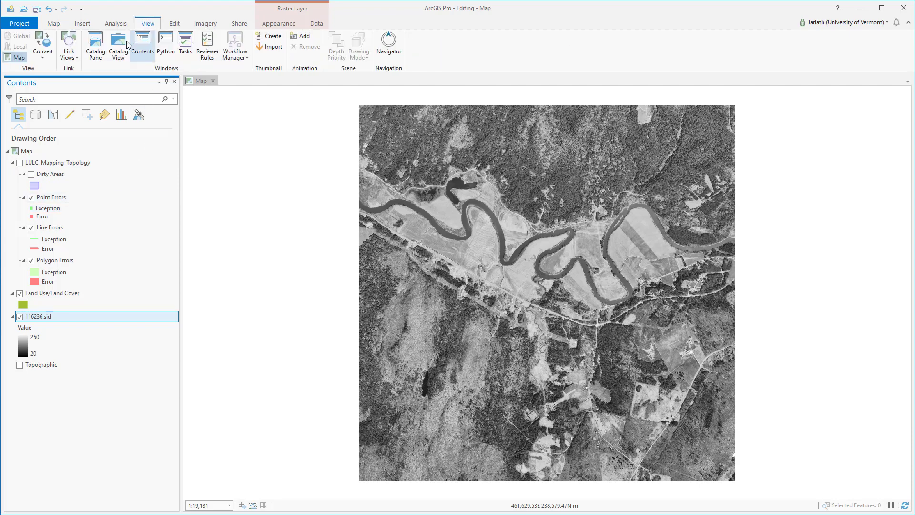
{"action": "left_click", "coordinate": [97, 47]}
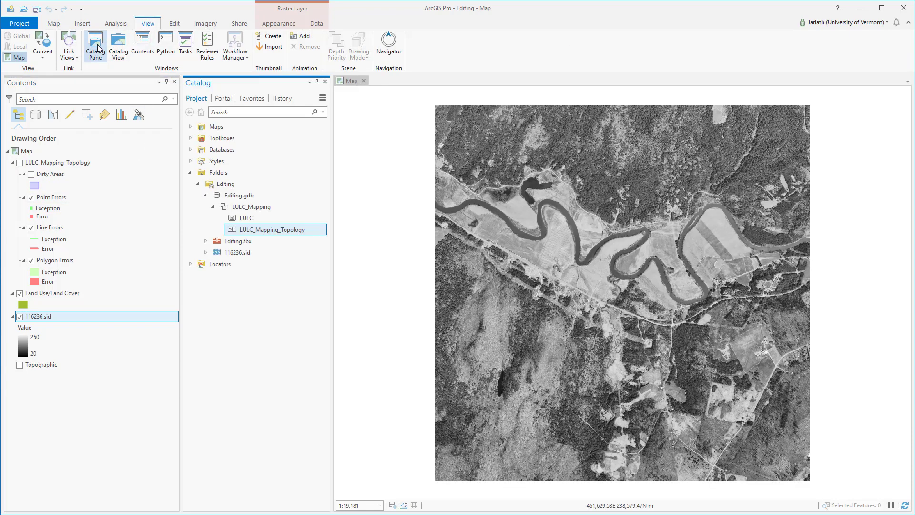
{"action": "left_click", "coordinate": [244, 218]}
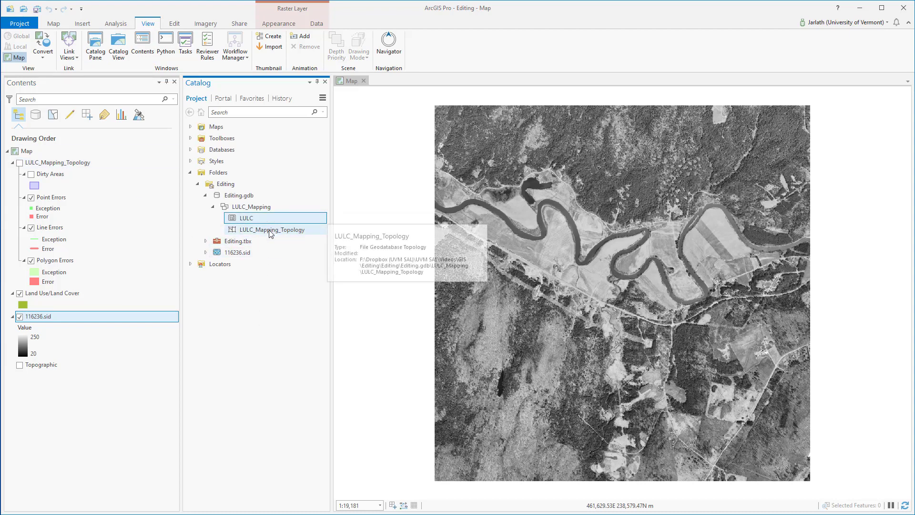
{"action": "left_click", "coordinate": [270, 231]}
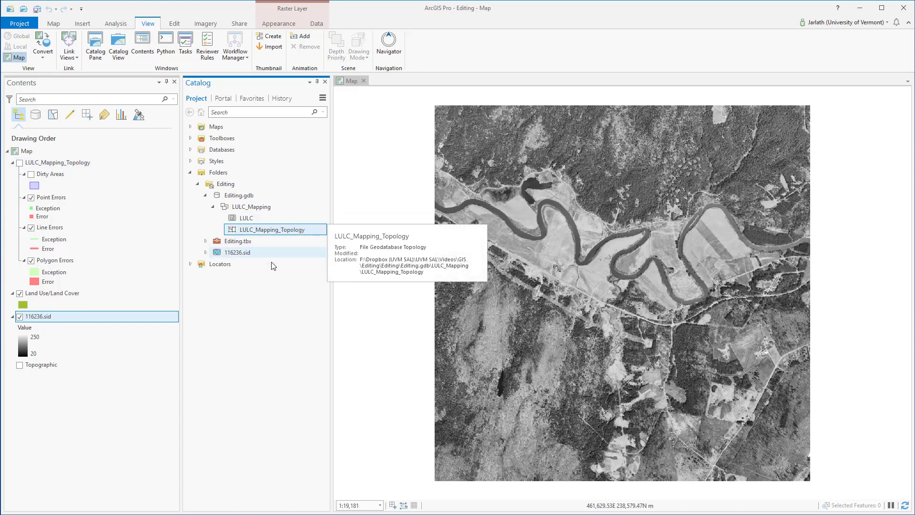
{"action": "left_click", "coordinate": [241, 252]}
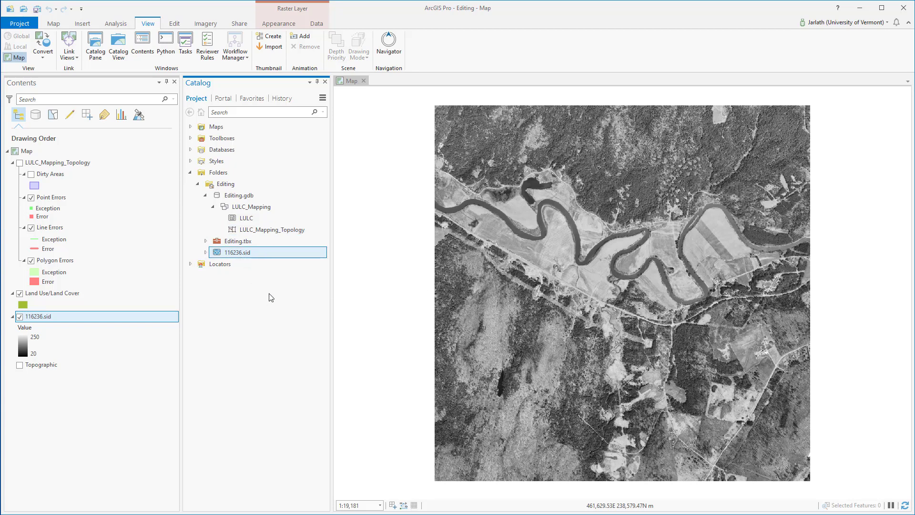
Close Catalog, review the Land Use/Land Cover fields, then the LULC_ClassField coded-value domain list
{"action": "left_click", "coordinate": [325, 82]}
{"action": "left_click", "coordinate": [84, 293]}
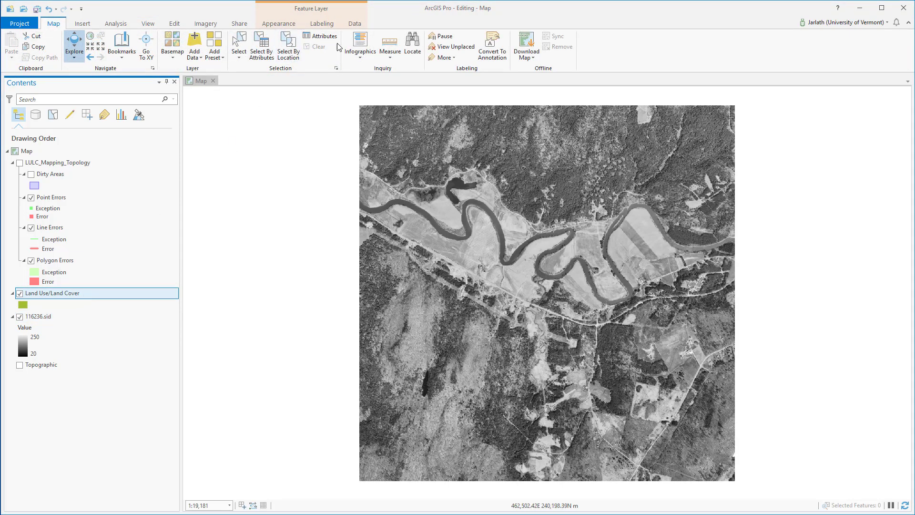
{"action": "left_click", "coordinate": [354, 27]}
{"action": "left_click", "coordinate": [218, 47]}
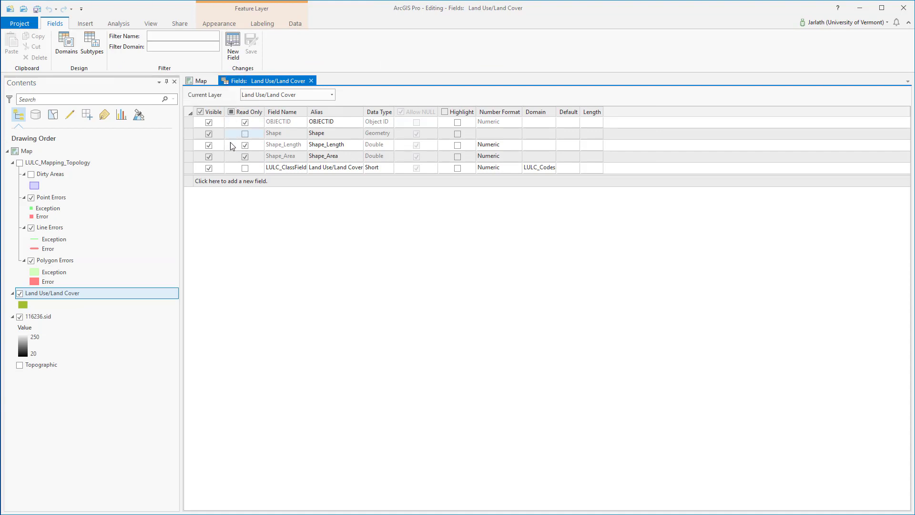
{"action": "left_click", "coordinate": [187, 170]}
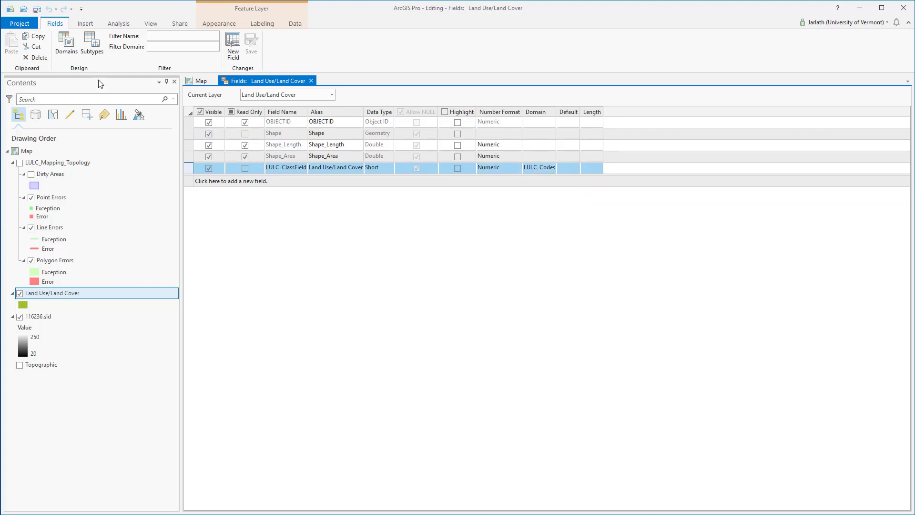
{"action": "left_click", "coordinate": [71, 46]}
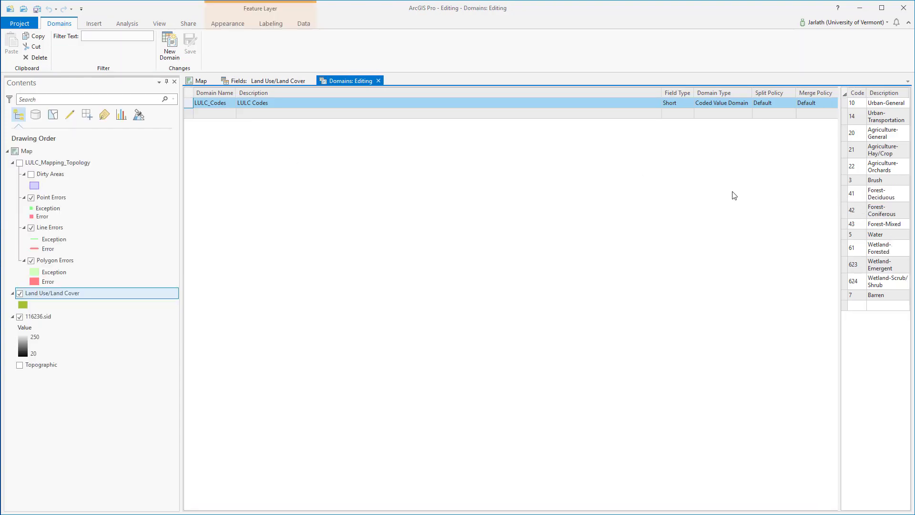
{"action": "left_click_drag", "start_coordinate": [838, 189], "coordinate": [732, 191]}
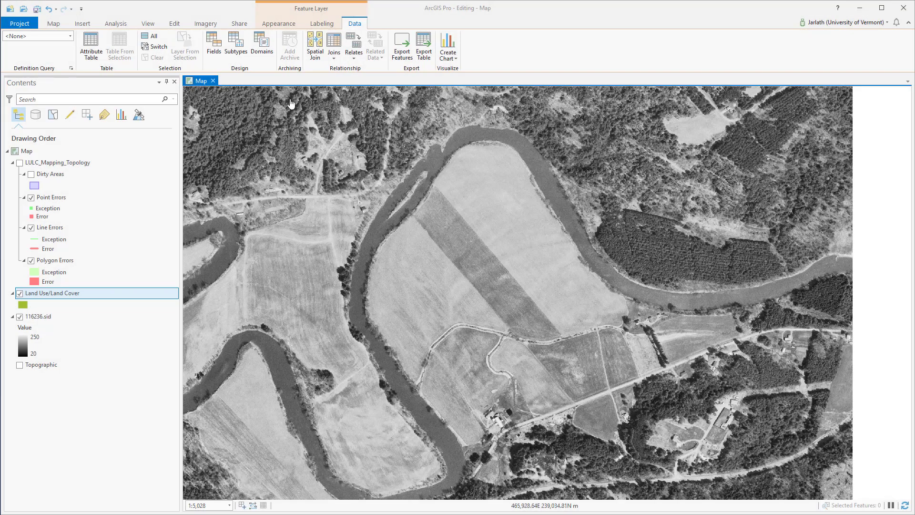
Open Create Features and choose the Land Use/Land Cover polygon template
{"action": "left_click", "coordinate": [174, 24]}
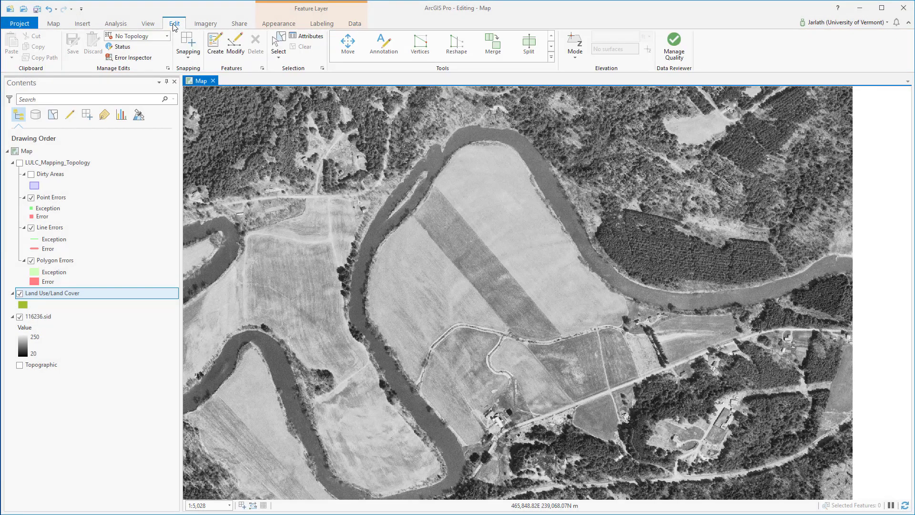
{"action": "left_click", "coordinate": [73, 294]}
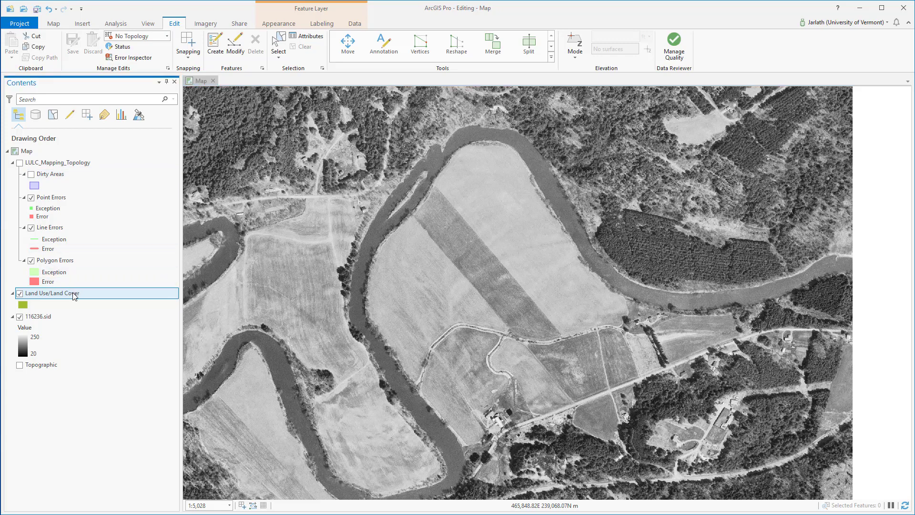
{"action": "left_click", "coordinate": [73, 293]}
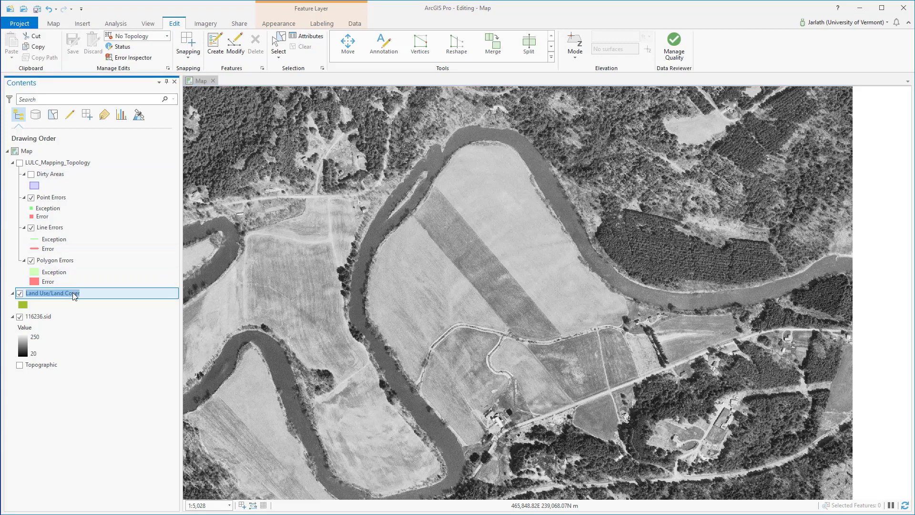
{"action": "left_click", "coordinate": [214, 44]}
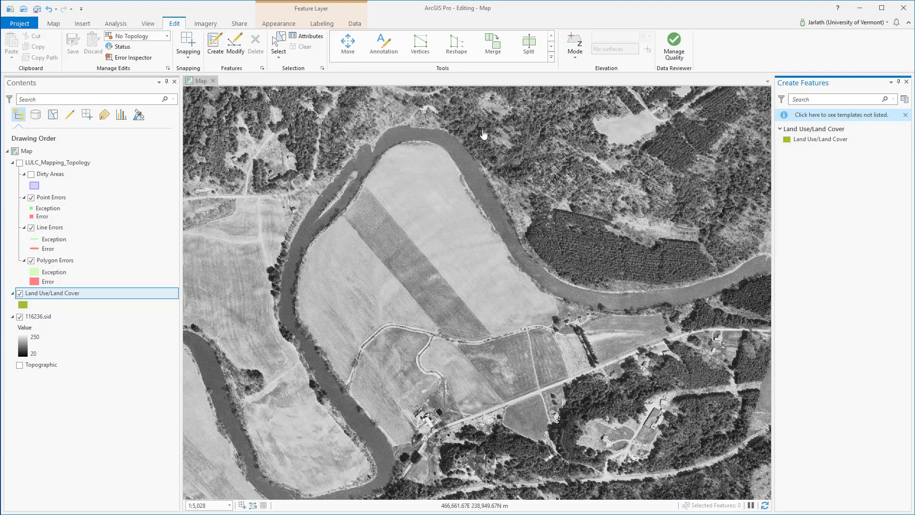
{"action": "left_click", "coordinate": [810, 140]}
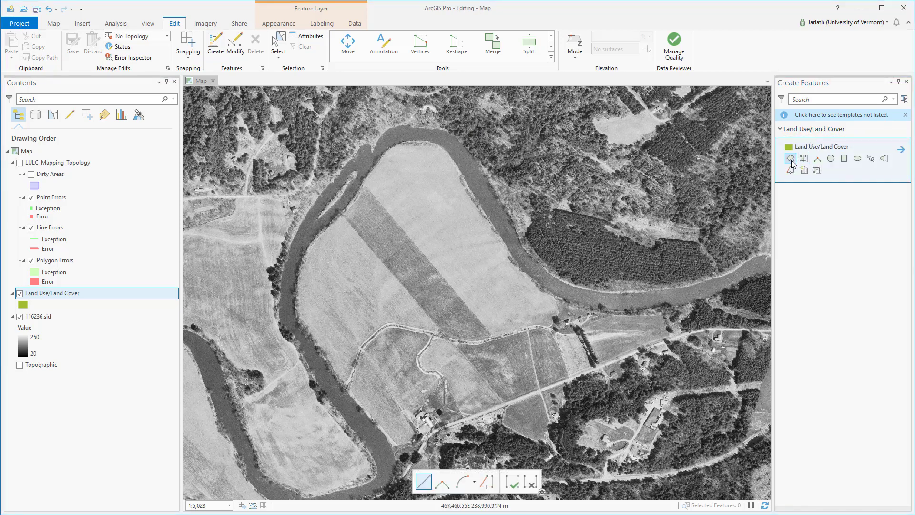
Trace the river's outer bank from the east, over the upper bend, around its left end
{"action": "left_click", "coordinate": [791, 161]}
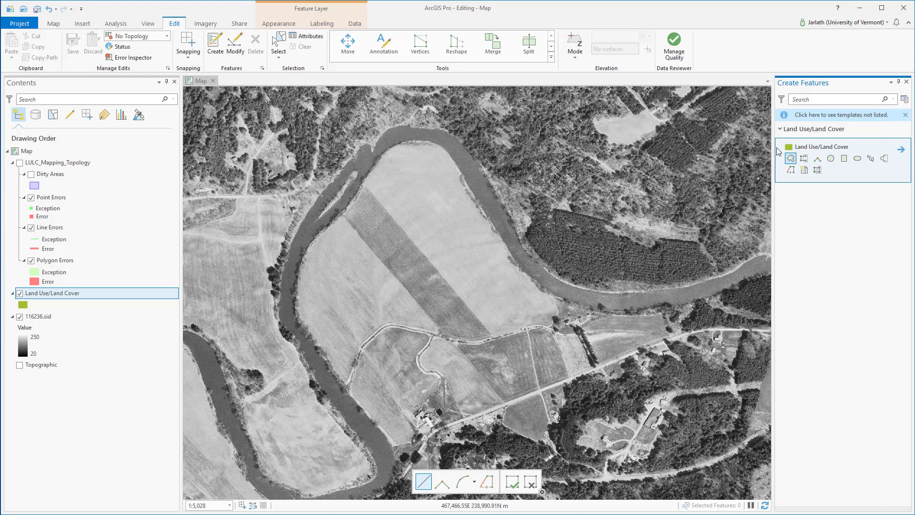
{"action": "left_click", "coordinate": [538, 263]}
{"action": "left_click", "coordinate": [525, 248]}
{"action": "left_click", "coordinate": [509, 220]}
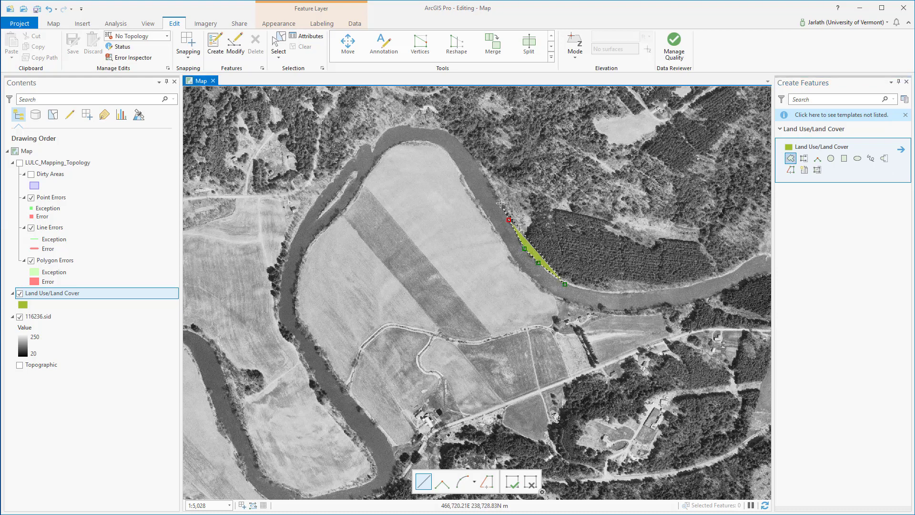
{"action": "left_click", "coordinate": [489, 182]}
{"action": "left_click", "coordinate": [470, 153]}
{"action": "left_click", "coordinate": [453, 137]}
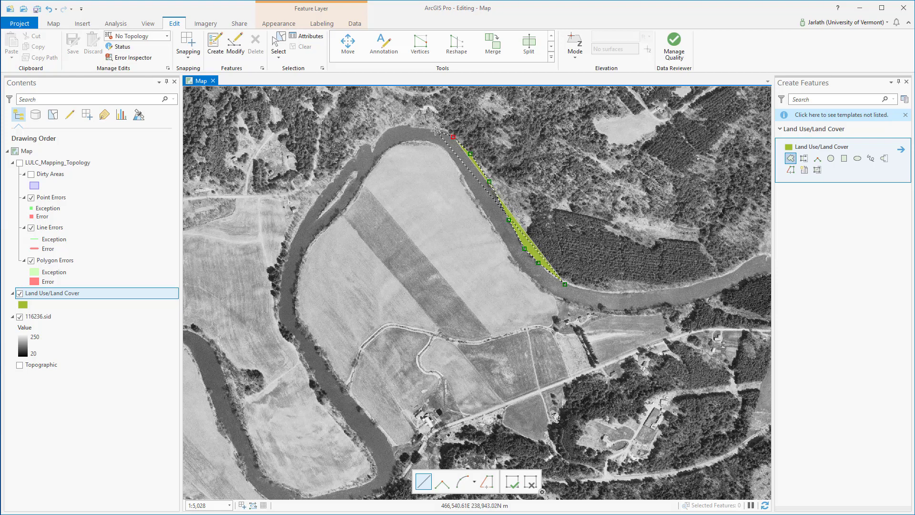
{"action": "left_click", "coordinate": [433, 130]}
{"action": "left_click", "coordinate": [413, 127]}
{"action": "left_click", "coordinate": [391, 126]}
{"action": "left_click", "coordinate": [383, 136]}
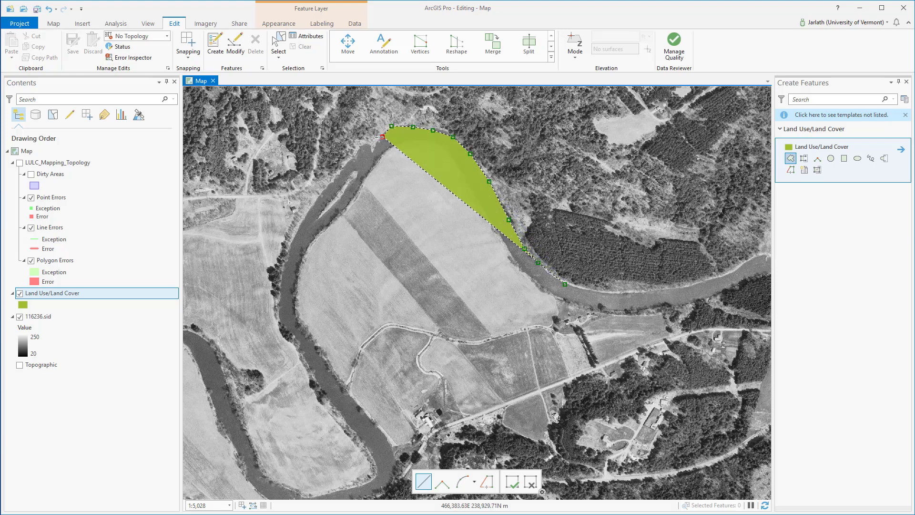
{"action": "left_click", "coordinate": [375, 145]}
{"action": "left_click", "coordinate": [373, 150]}
{"action": "left_click", "coordinate": [376, 158]}
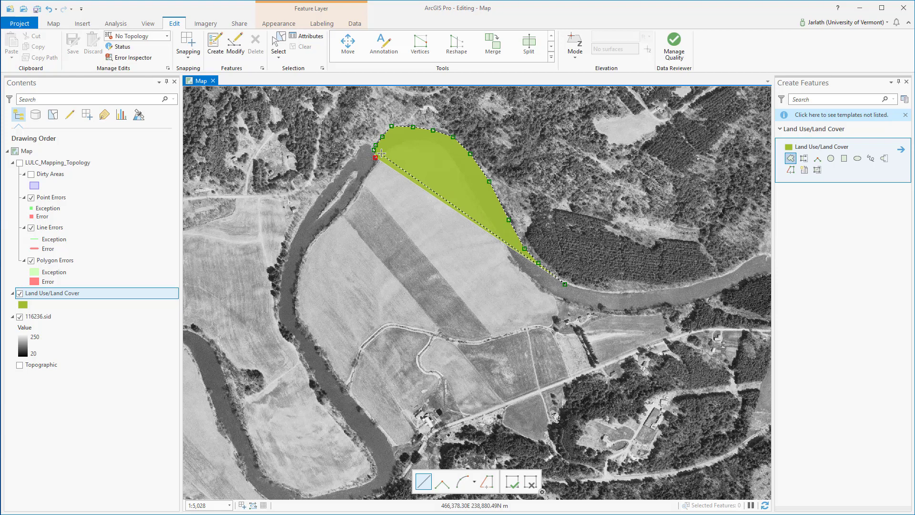
Trace back down the inner riverbank to the start and finish the river-strip polygon
{"action": "left_click", "coordinate": [385, 150]}
{"action": "left_click", "coordinate": [399, 145]}
{"action": "left_click", "coordinate": [412, 140]}
{"action": "left_click", "coordinate": [429, 141]}
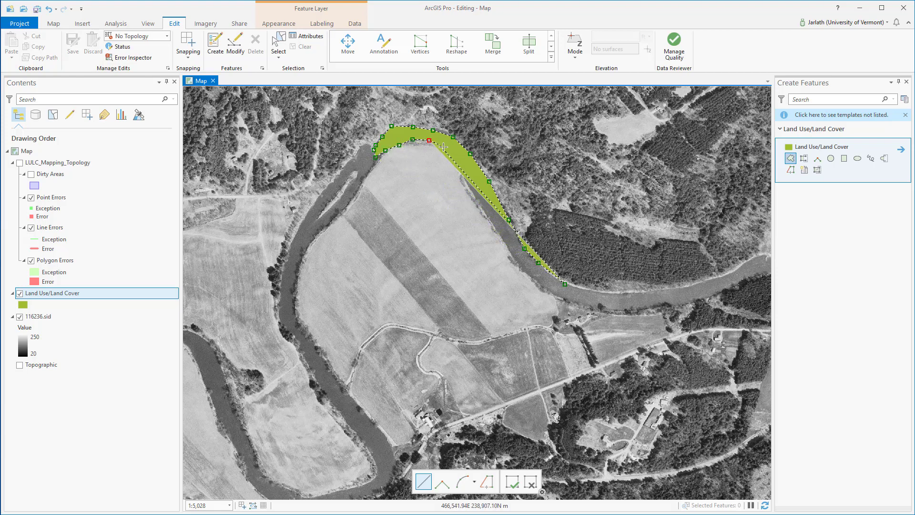
{"action": "left_click", "coordinate": [444, 150]}
{"action": "left_click", "coordinate": [455, 161]}
{"action": "left_click", "coordinate": [462, 175]}
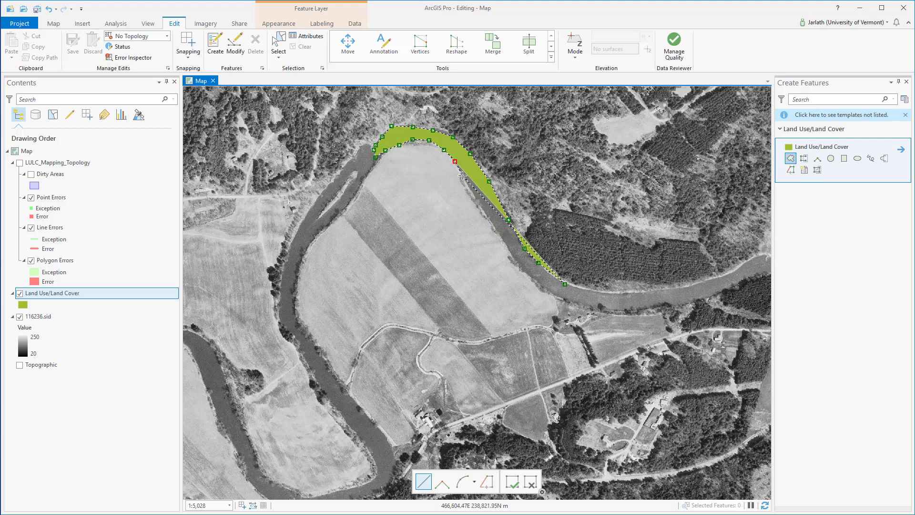
{"action": "left_click", "coordinate": [476, 203]}
{"action": "left_click", "coordinate": [499, 237]}
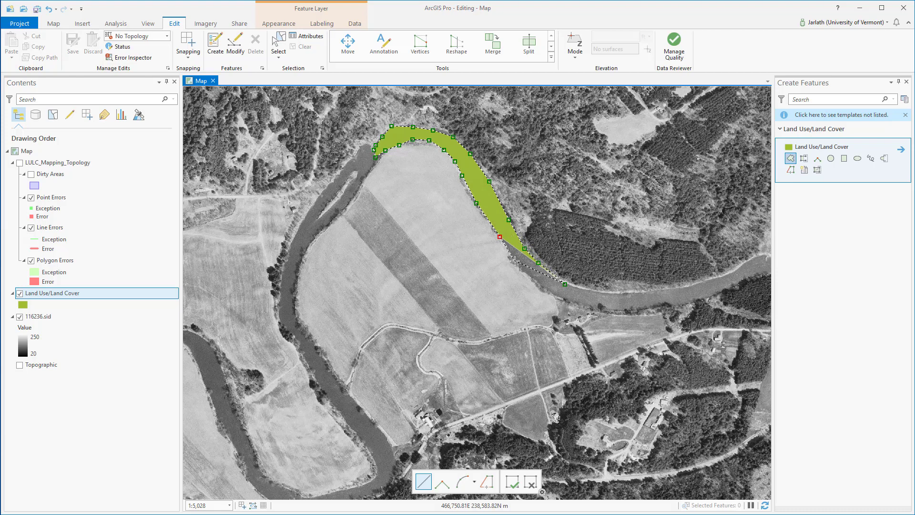
{"action": "left_click", "coordinate": [514, 261]}
{"action": "left_click", "coordinate": [528, 275]}
{"action": "left_click", "coordinate": [538, 284]}
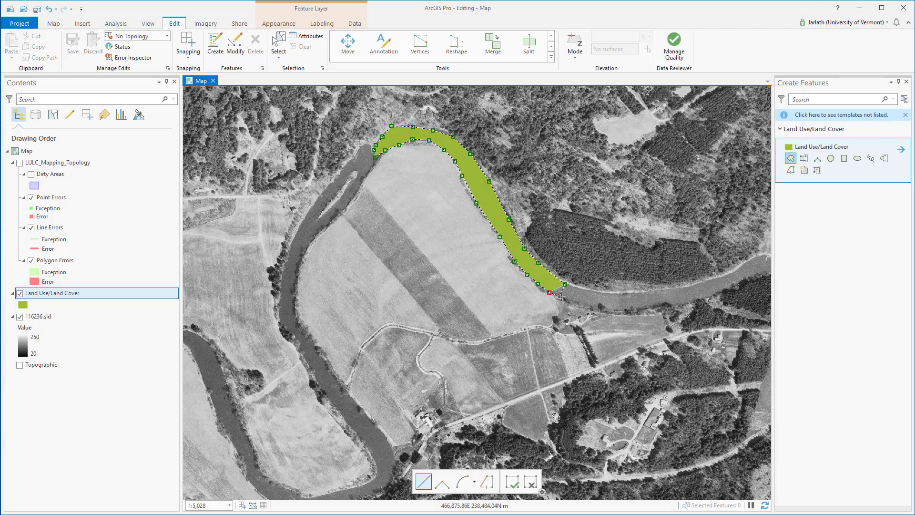
{"action": "double_click", "coordinate": [566, 300]}
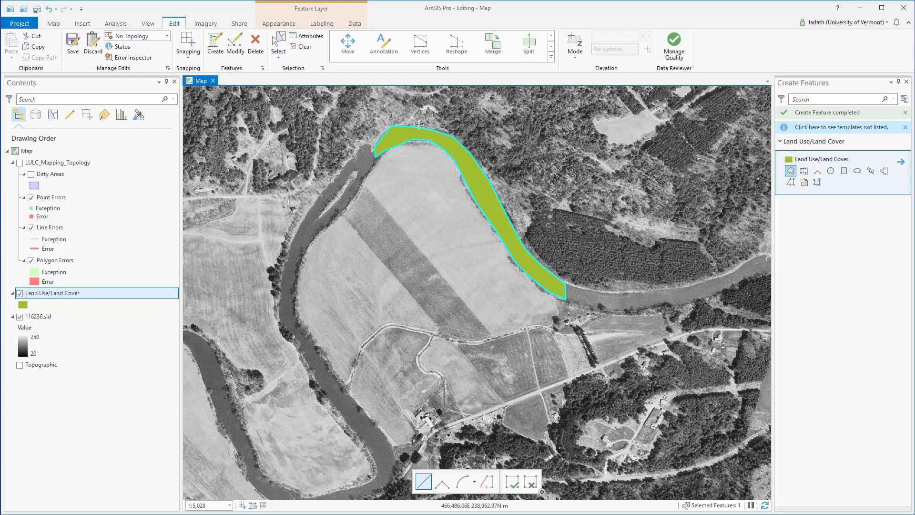
Set the new river-strip polygon's Land Use/Land Cover class to Water in Attributes
{"action": "left_click", "coordinate": [306, 39]}
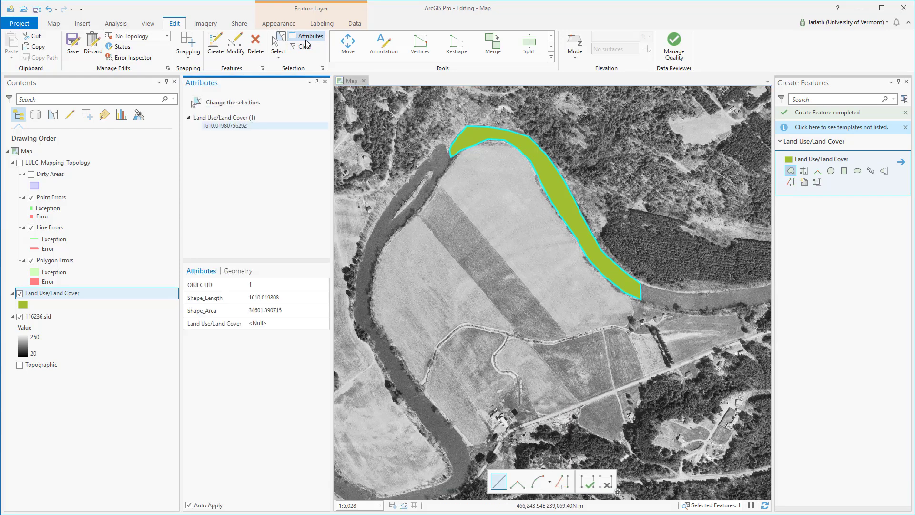
{"action": "left_click", "coordinate": [297, 323]}
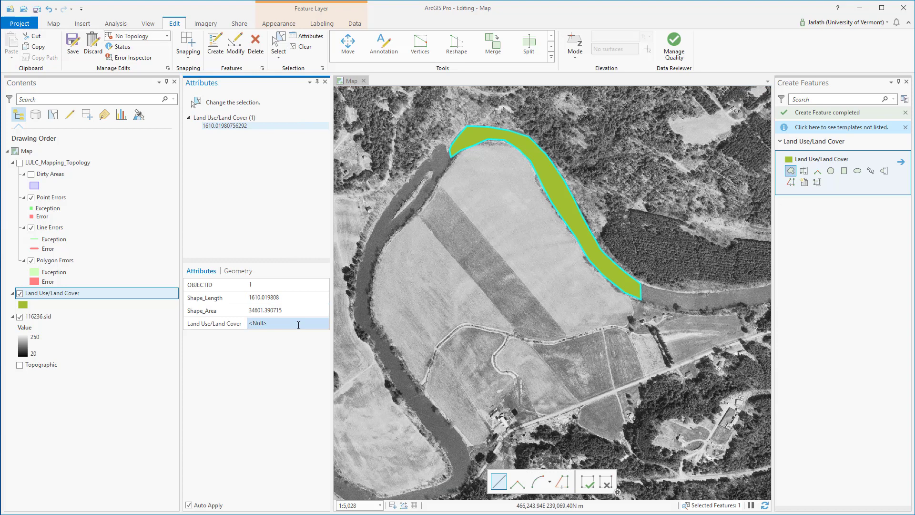
{"action": "left_click", "coordinate": [298, 325]}
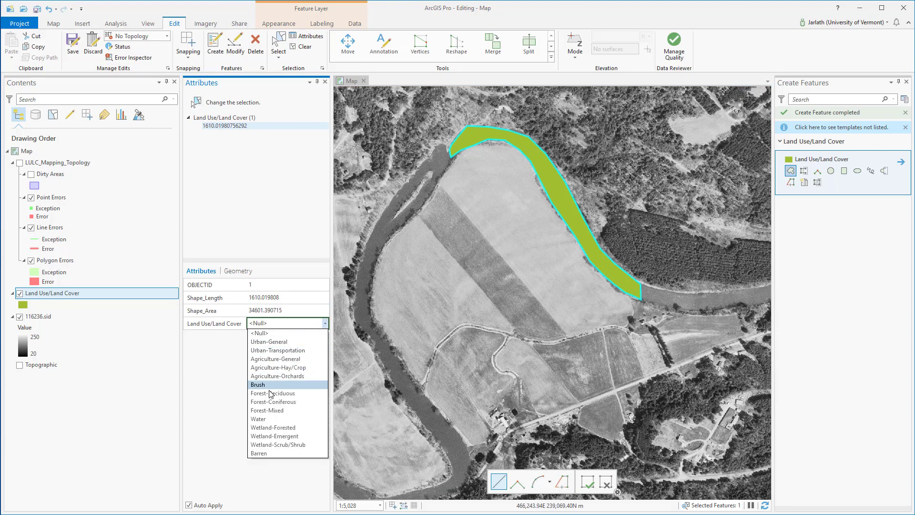
{"action": "left_click", "coordinate": [263, 419]}
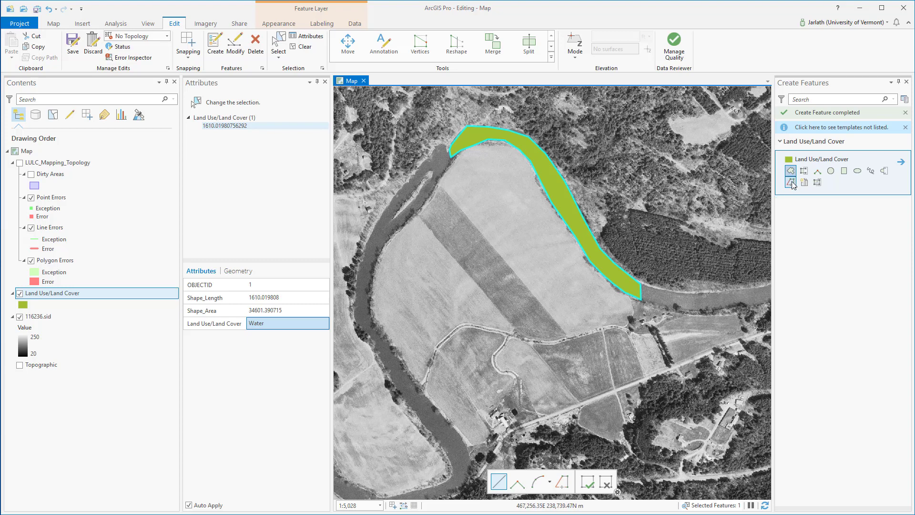
Start the field polygon, tracing its east edge along the river, then west and southwest along the road
{"action": "left_click", "coordinate": [805, 173]}
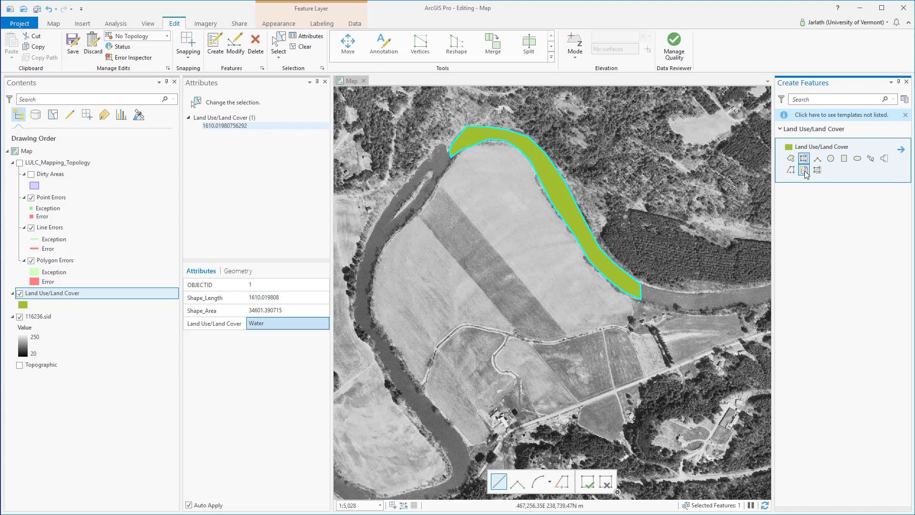
{"action": "left_click", "coordinate": [626, 282]}
{"action": "left_click", "coordinate": [632, 304]}
{"action": "left_click", "coordinate": [630, 316]}
{"action": "left_click", "coordinate": [625, 324]}
{"action": "left_click", "coordinate": [619, 326]}
{"action": "left_click", "coordinate": [587, 331]}
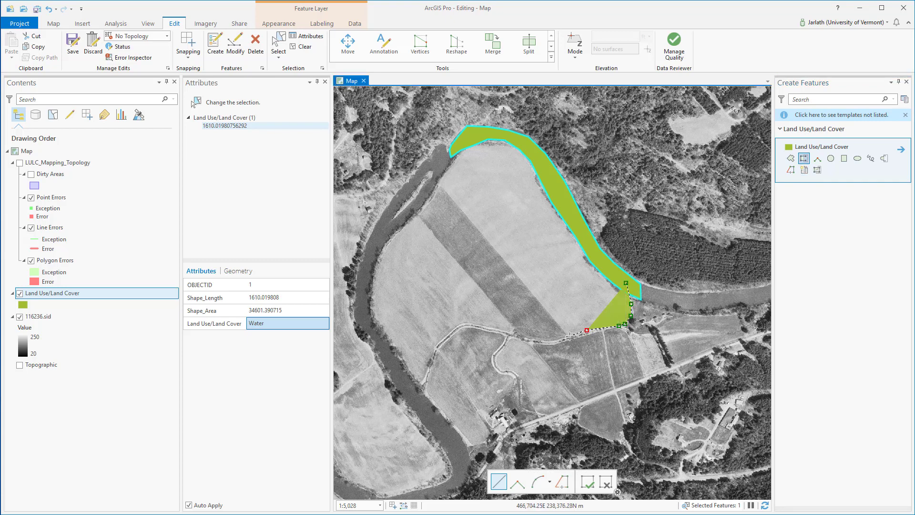
{"action": "left_click", "coordinate": [565, 337]}
{"action": "left_click", "coordinate": [547, 341]}
{"action": "left_click", "coordinate": [523, 339]}
{"action": "left_click", "coordinate": [504, 334]}
{"action": "left_click", "coordinate": [483, 326]}
{"action": "left_click", "coordinate": [466, 323]}
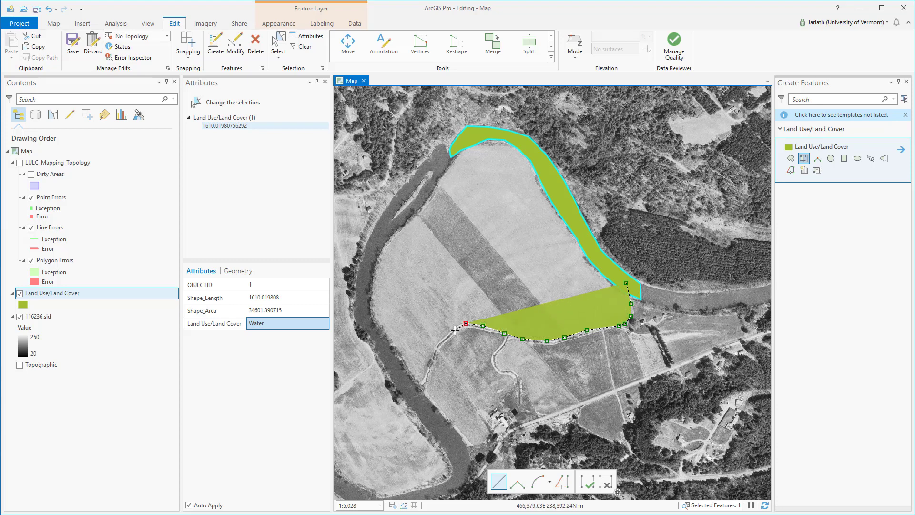
{"action": "left_click", "coordinate": [454, 331]}
{"action": "left_click", "coordinate": [438, 342]}
{"action": "left_click", "coordinate": [434, 354]}
{"action": "left_click", "coordinate": [423, 369]}
{"action": "left_click", "coordinate": [420, 379]}
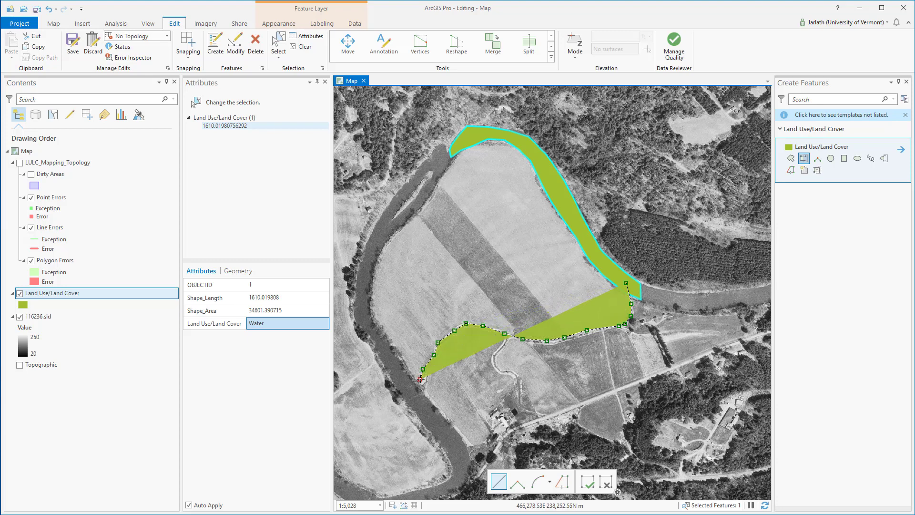
Continue the field outline north up the riverbank to the top of the bend and finish it
{"action": "left_click", "coordinate": [414, 380]}
{"action": "left_click", "coordinate": [390, 343]}
{"action": "left_click", "coordinate": [380, 333]}
{"action": "left_click", "coordinate": [375, 322]}
{"action": "left_click", "coordinate": [371, 310]}
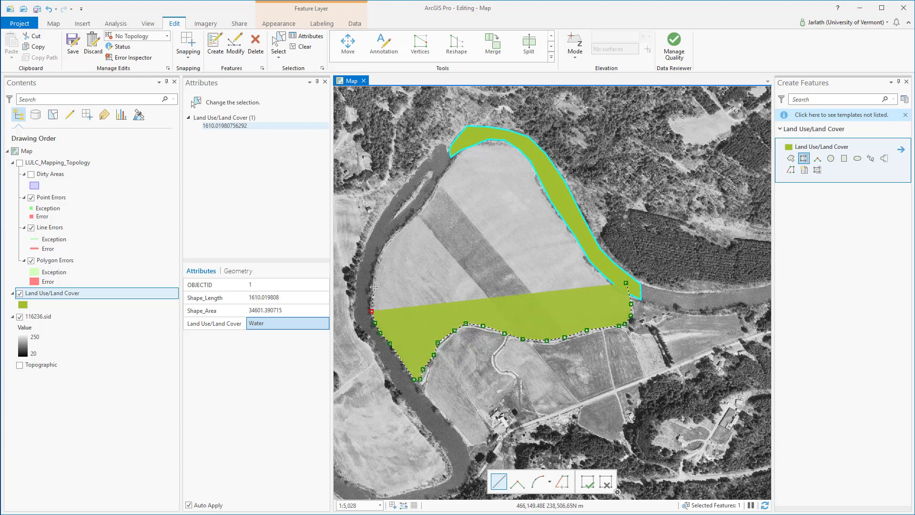
{"action": "left_click", "coordinate": [373, 288]}
{"action": "left_click", "coordinate": [376, 262]}
{"action": "left_click", "coordinate": [385, 243]}
{"action": "left_click", "coordinate": [399, 232]}
{"action": "left_click", "coordinate": [416, 217]}
{"action": "left_click", "coordinate": [432, 196]}
{"action": "left_click", "coordinate": [440, 179]}
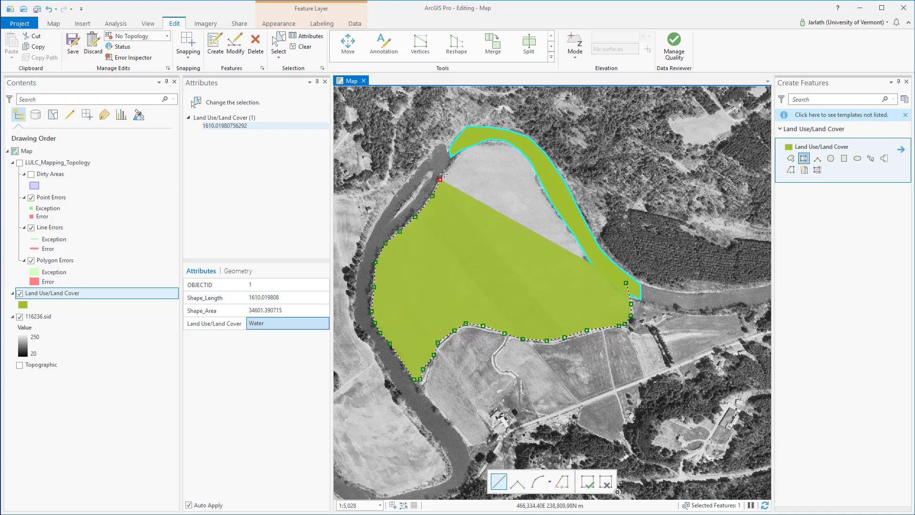
{"action": "left_click", "coordinate": [452, 159]}
{"action": "double_click", "coordinate": [461, 144]}
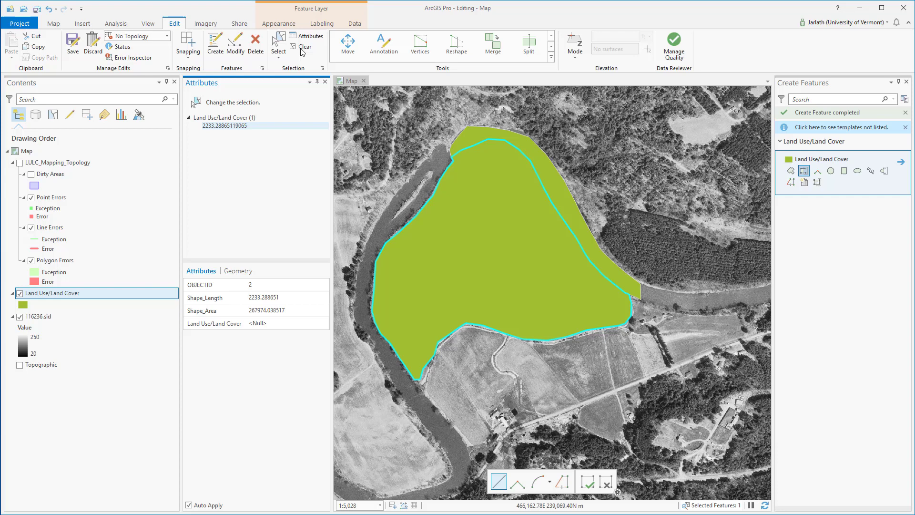
Select the large field polygon, classify it Agriculture-Hay/Crop, and turn on LULC_Mapping_Topology
{"action": "left_click", "coordinate": [279, 45]}
{"action": "left_click", "coordinate": [545, 166]}
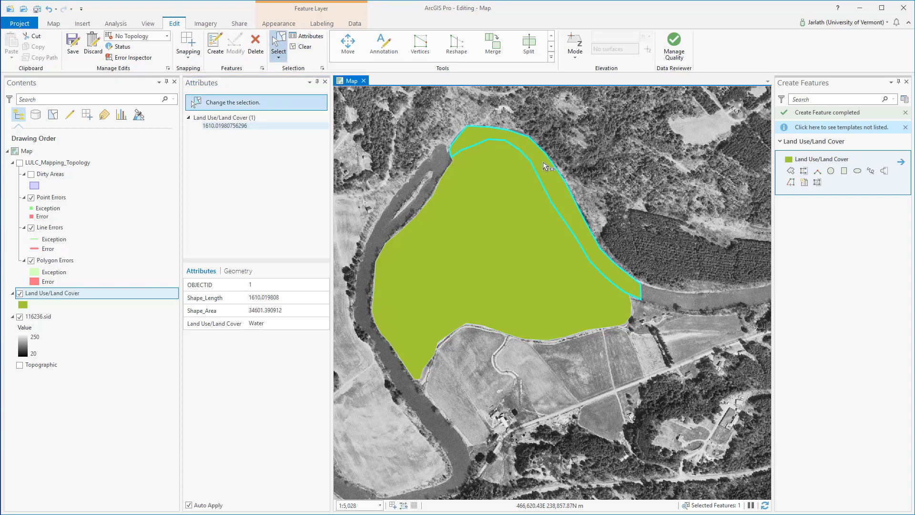
{"action": "left_click", "coordinate": [528, 213]}
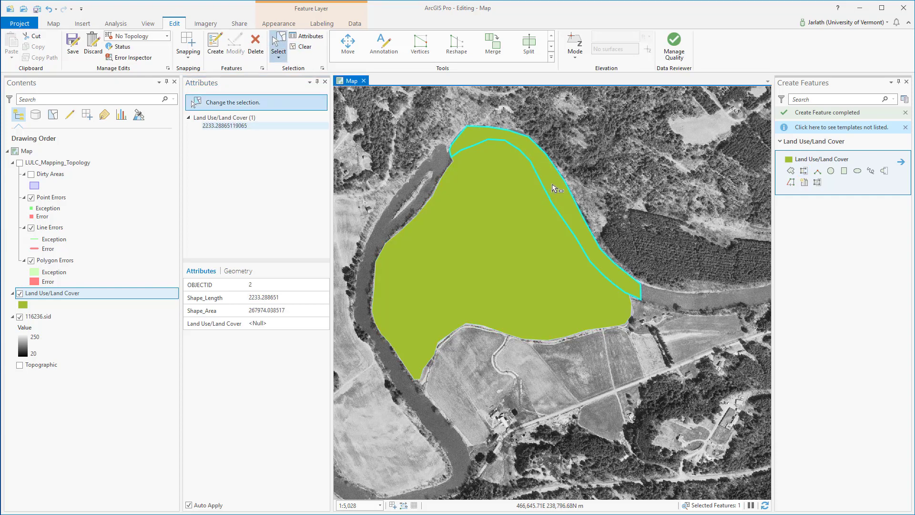
{"action": "left_click", "coordinate": [298, 323]}
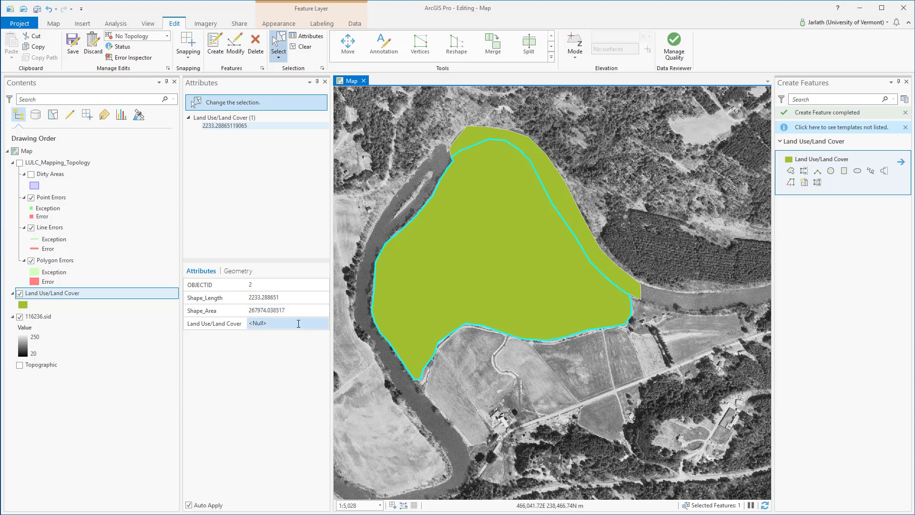
{"action": "left_click", "coordinate": [299, 323]}
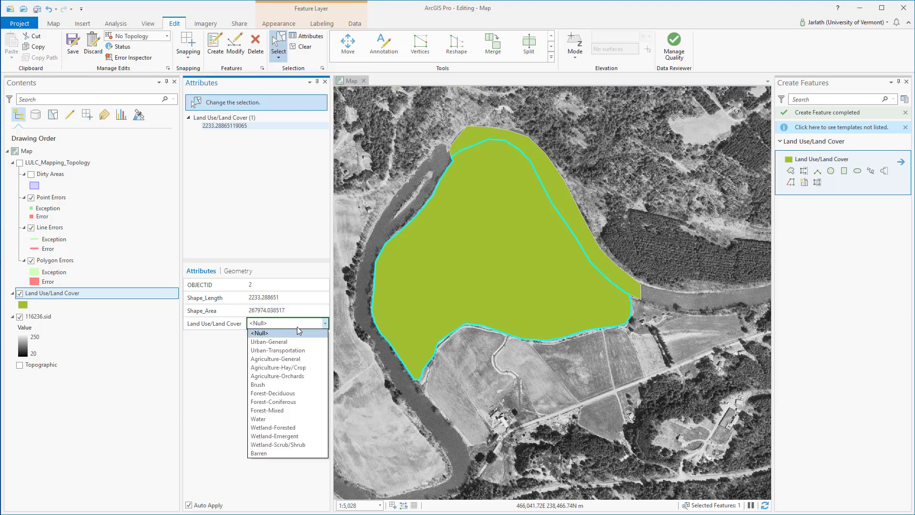
{"action": "left_click", "coordinate": [292, 367]}
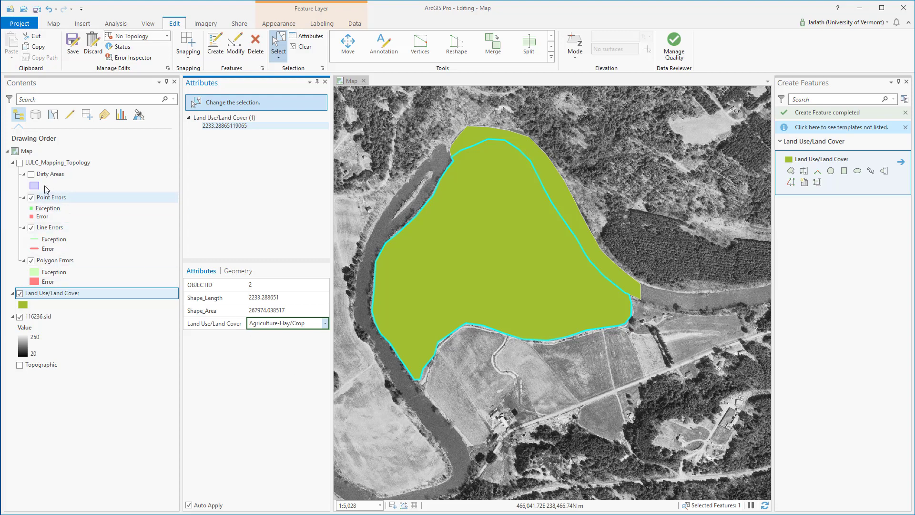
{"action": "left_click", "coordinate": [18, 163]}
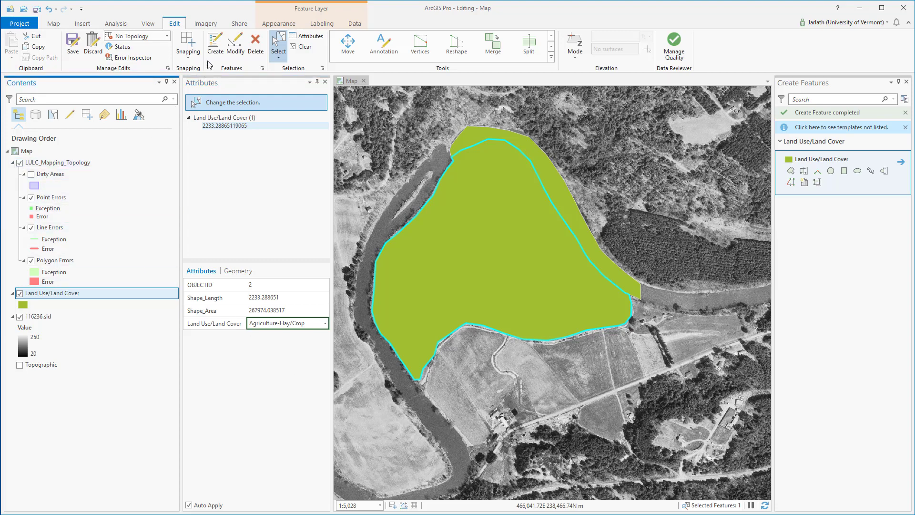
Edit under LULC_Mapping_Topology, validate it in Error Inspector, clear the selection, and close the inspector
{"action": "left_click", "coordinate": [168, 40]}
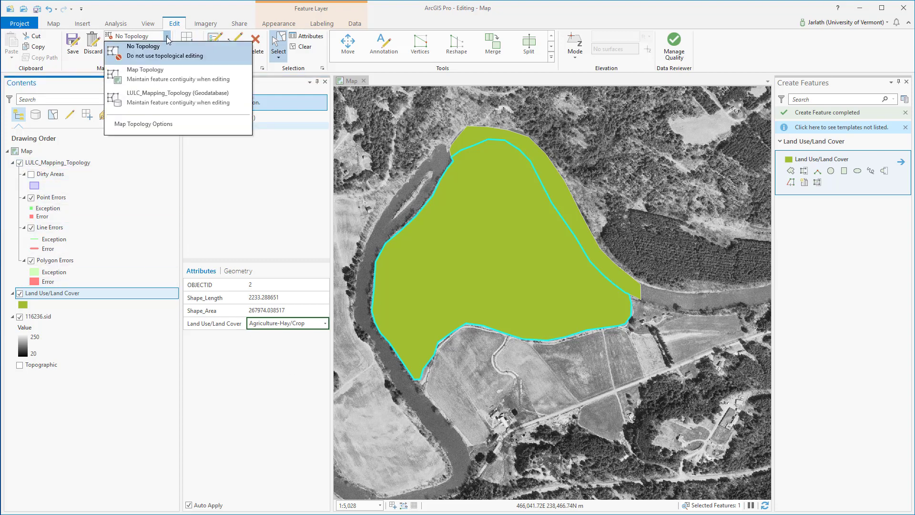
{"action": "left_click", "coordinate": [155, 94]}
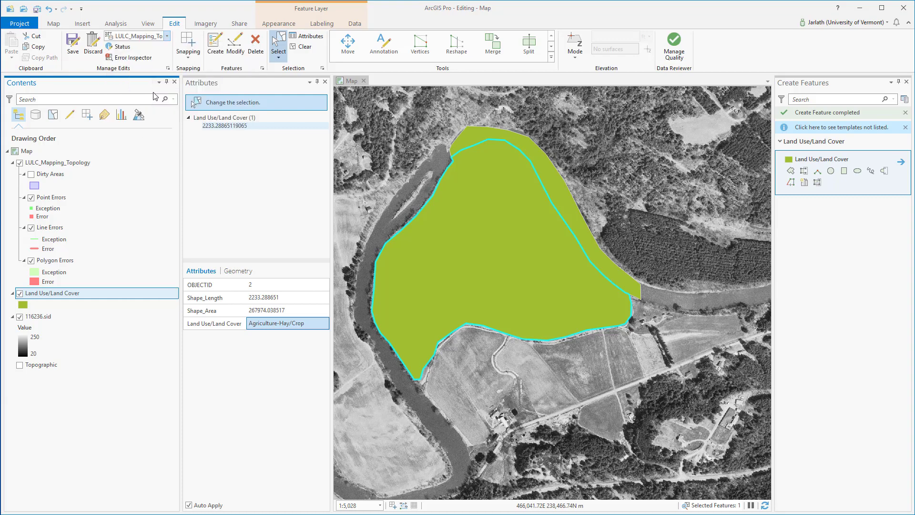
{"action": "left_click", "coordinate": [143, 59]}
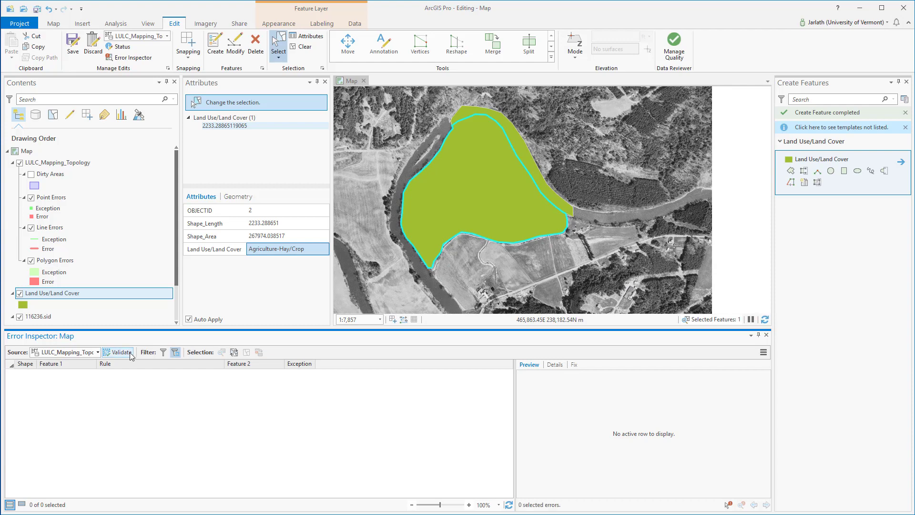
{"action": "left_click", "coordinate": [123, 353]}
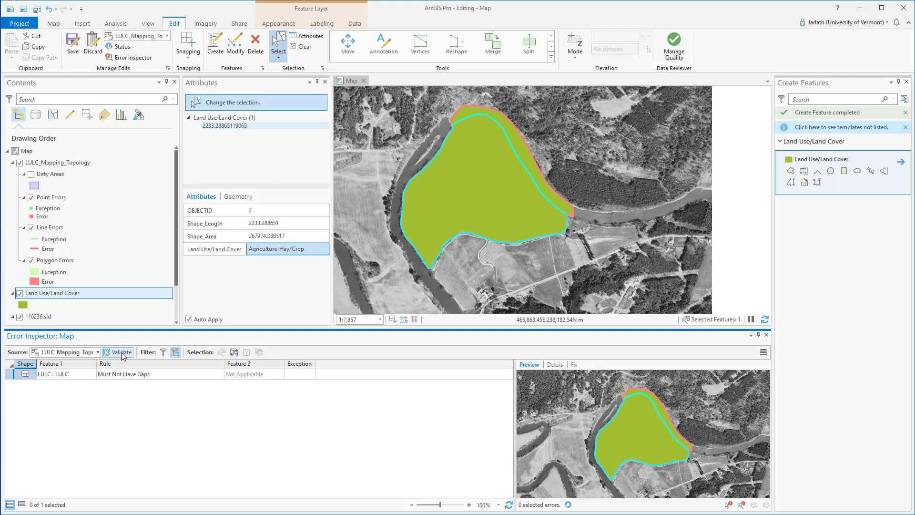
{"action": "left_click", "coordinate": [308, 48]}
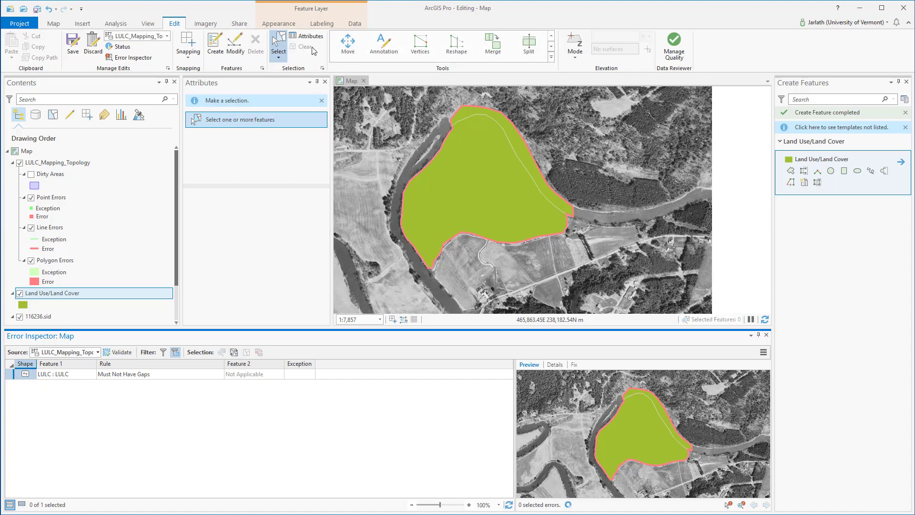
{"action": "left_click", "coordinate": [766, 335]}
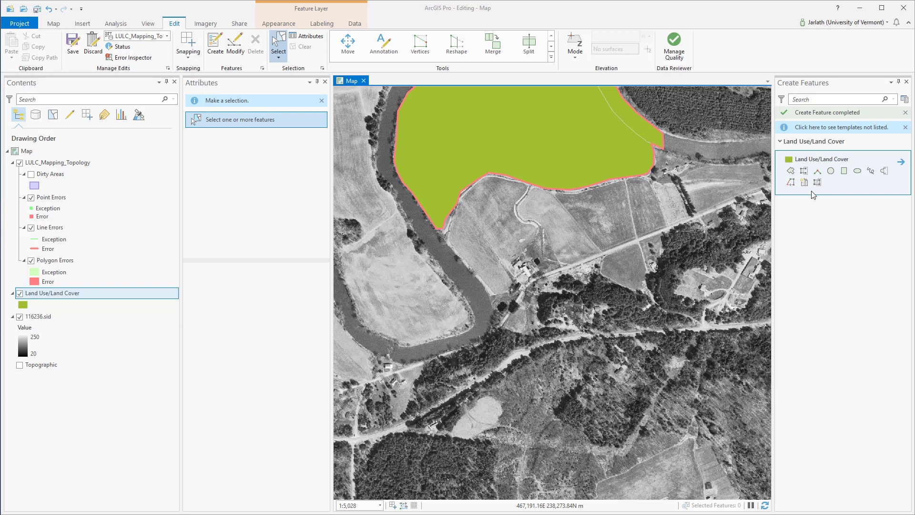
Draw a small four-corner polygon around the farmstead beside the road
{"action": "left_click", "coordinate": [791, 170]}
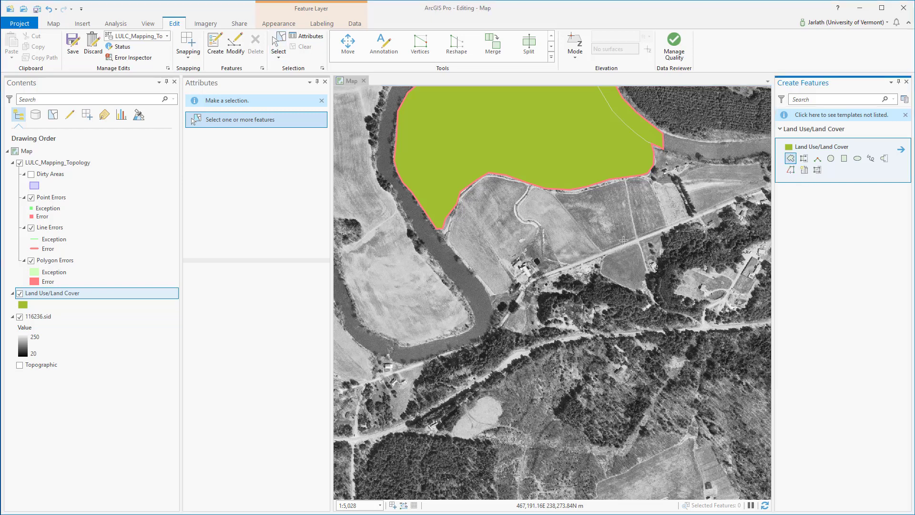
{"action": "left_click", "coordinate": [523, 250]}
{"action": "left_click", "coordinate": [537, 263]}
{"action": "left_click", "coordinate": [540, 274]}
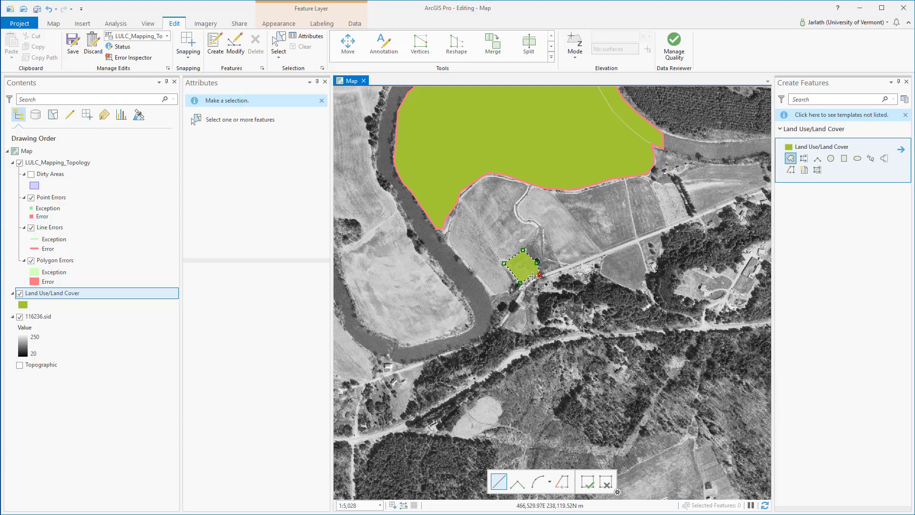
{"action": "double_click", "coordinate": [524, 287]}
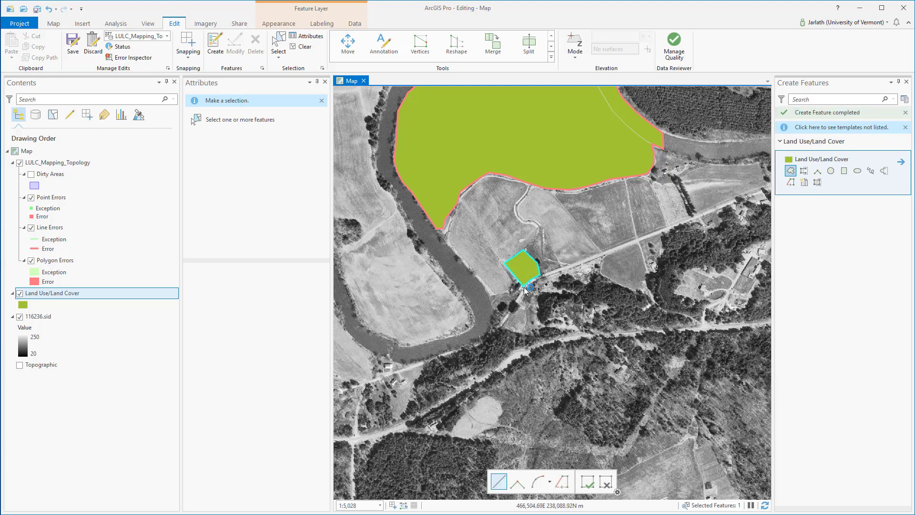
Set the farmstead polygon's Land Use/Land Cover class to Urban-General
{"action": "left_click", "coordinate": [289, 323]}
{"action": "left_click", "coordinate": [290, 323]}
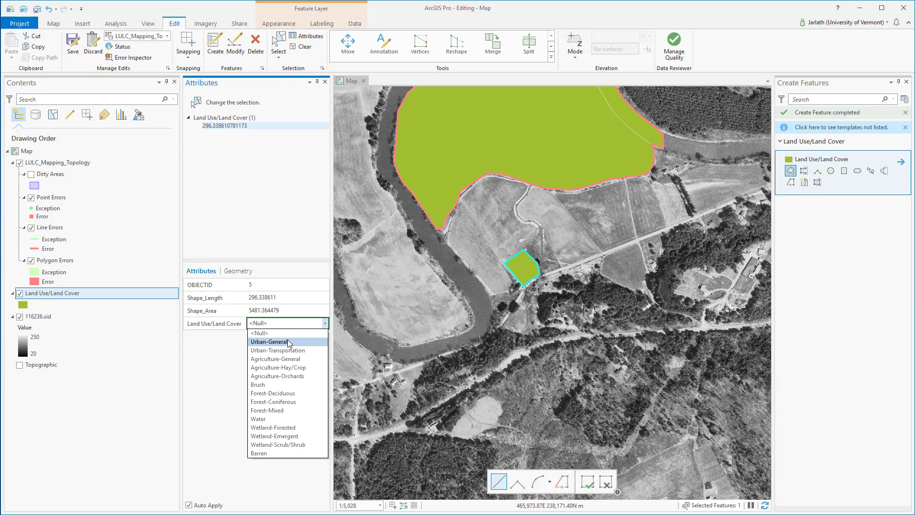
{"action": "left_click", "coordinate": [288, 341]}
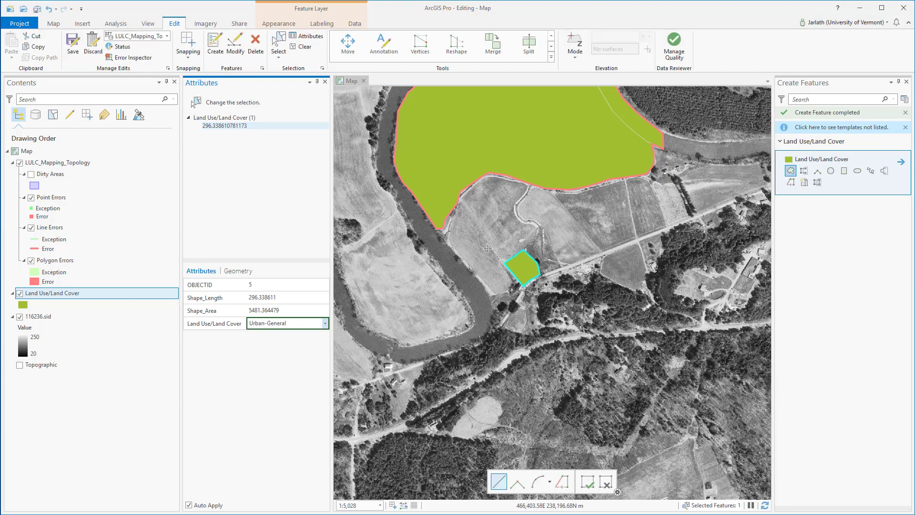
Outline a new polygon over the field between the farmstead and the river
{"action": "left_click", "coordinate": [805, 171]}
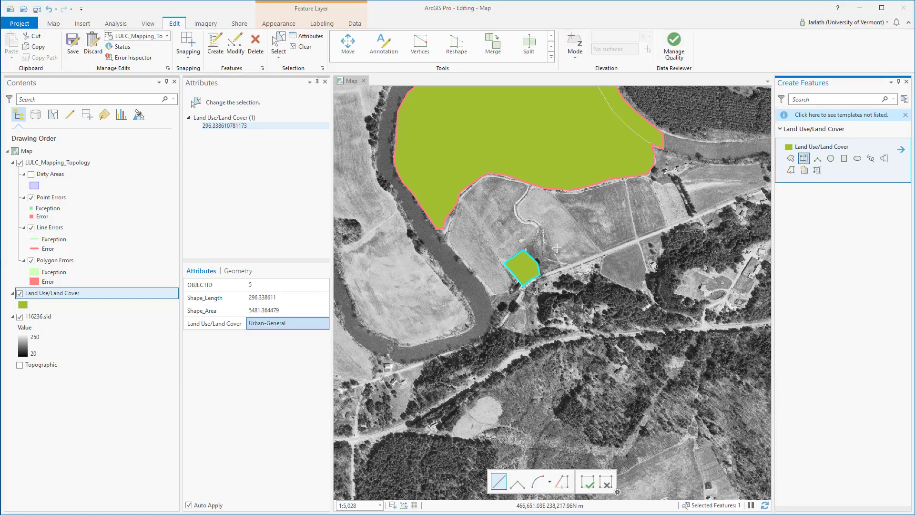
{"action": "left_click", "coordinate": [523, 253]}
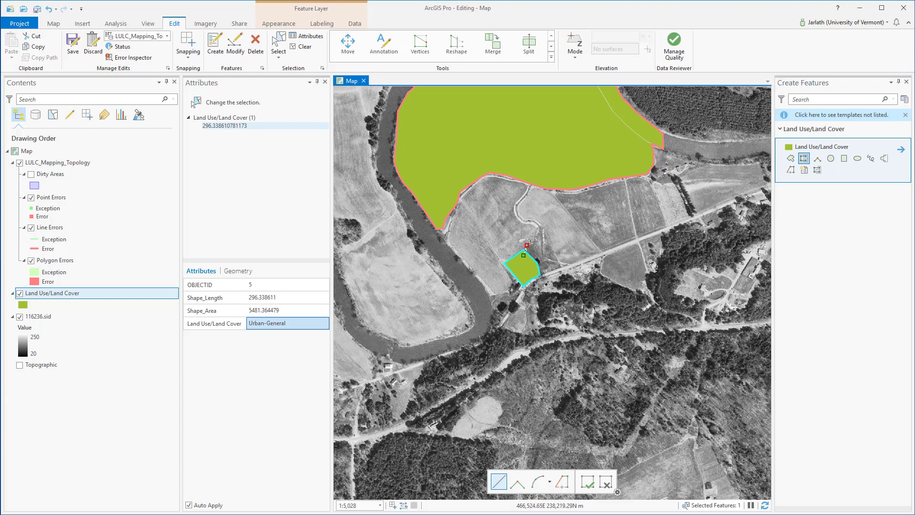
{"action": "left_click", "coordinate": [525, 195]}
{"action": "left_click", "coordinate": [527, 188]}
{"action": "left_click", "coordinate": [529, 160]}
{"action": "left_click", "coordinate": [463, 163]}
{"action": "left_click", "coordinate": [434, 195]}
{"action": "left_click", "coordinate": [435, 223]}
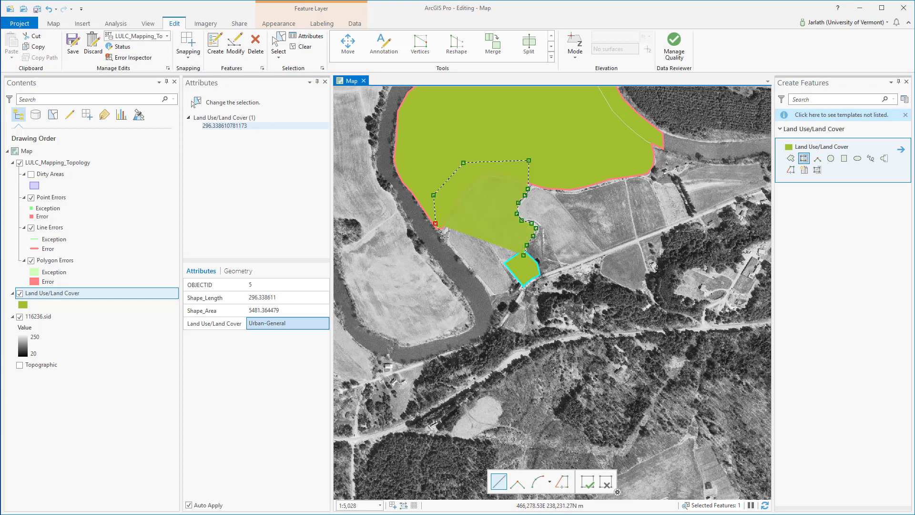
{"action": "left_click", "coordinate": [445, 239]}
{"action": "left_click", "coordinate": [465, 260]}
{"action": "left_click", "coordinate": [476, 277]}
{"action": "left_click", "coordinate": [482, 287]}
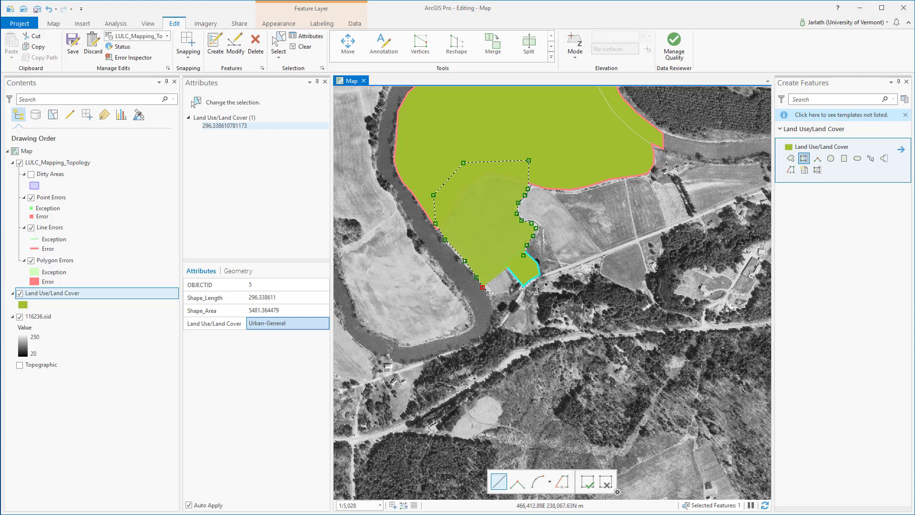
{"action": "left_click", "coordinate": [490, 295]}
{"action": "left_click", "coordinate": [500, 295]}
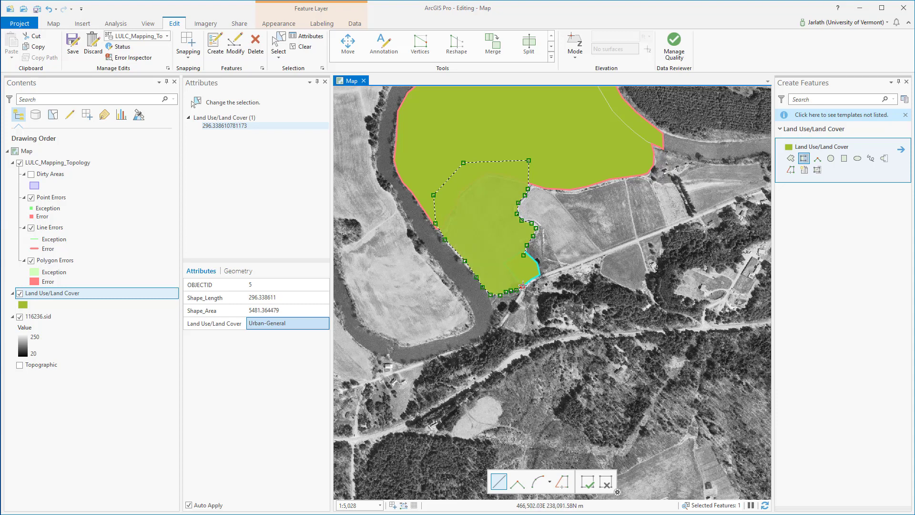
{"action": "double_click", "coordinate": [529, 272]}
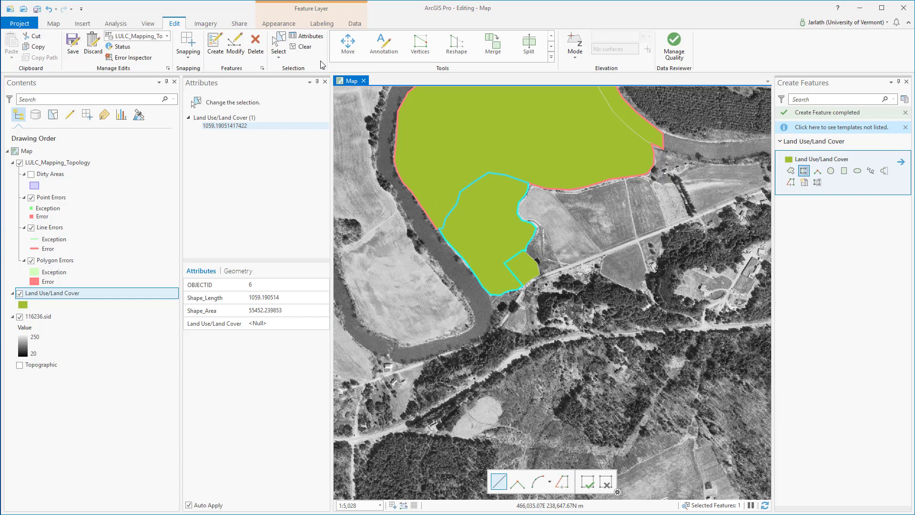
Classify the new field polygon Agriculture-Hay/Crop and reselect it on the map
{"action": "left_click", "coordinate": [296, 323]}
{"action": "left_click", "coordinate": [296, 323]}
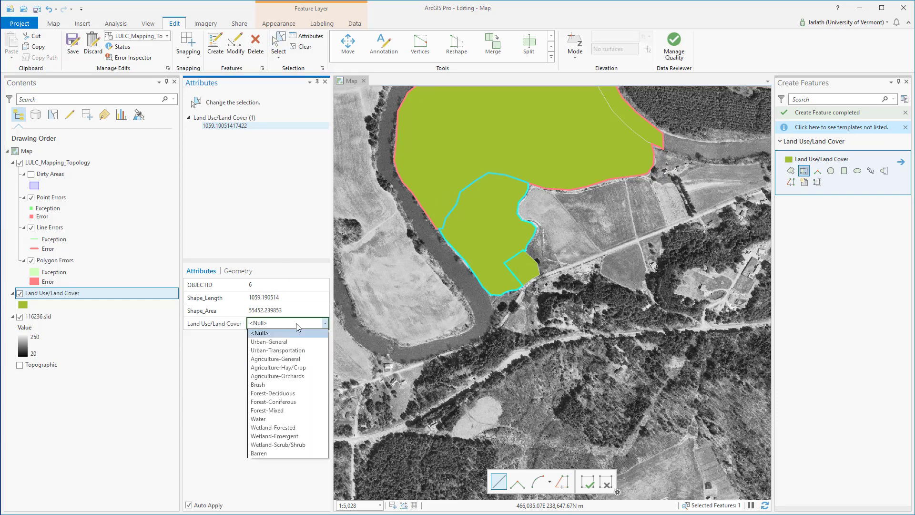
{"action": "left_click", "coordinate": [293, 367]}
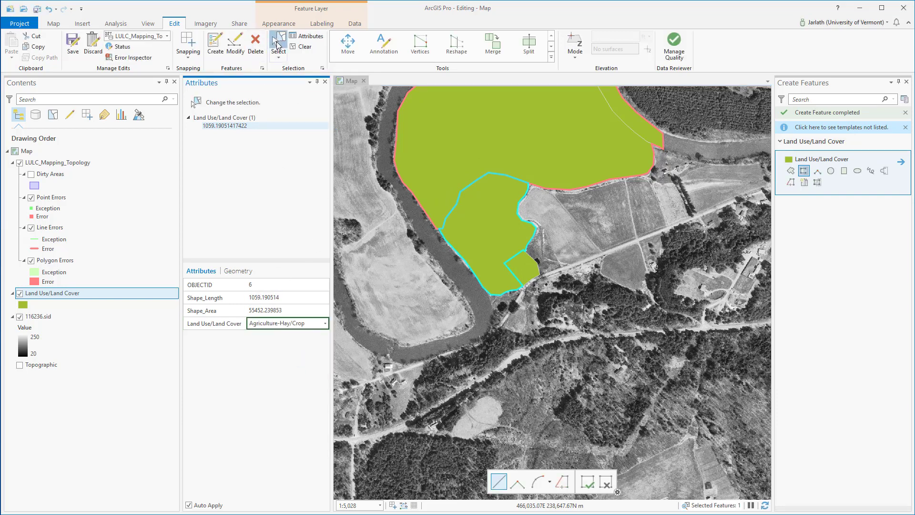
{"action": "left_click", "coordinate": [279, 45]}
{"action": "left_click", "coordinate": [524, 274]}
{"action": "left_click", "coordinate": [490, 221]}
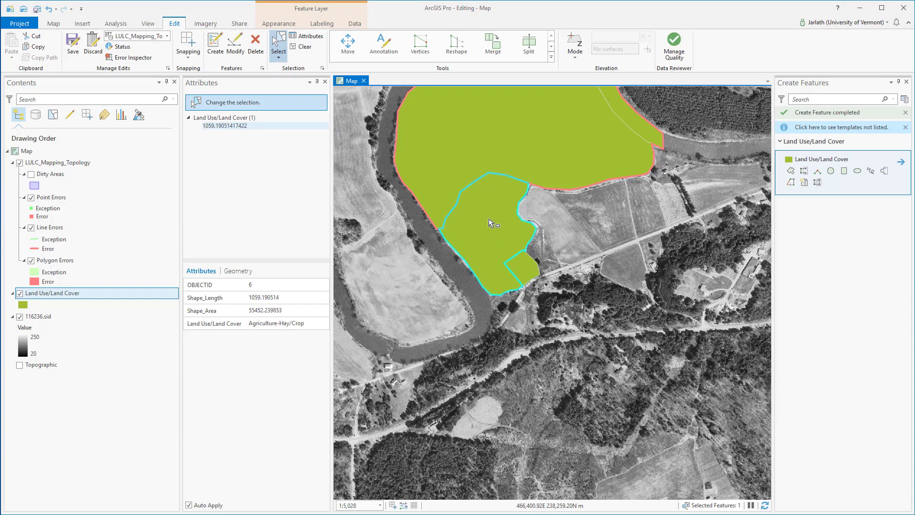
Select both adjacent Forest-Mixed polygons south of the river together
{"action": "left_click", "coordinate": [528, 273]}
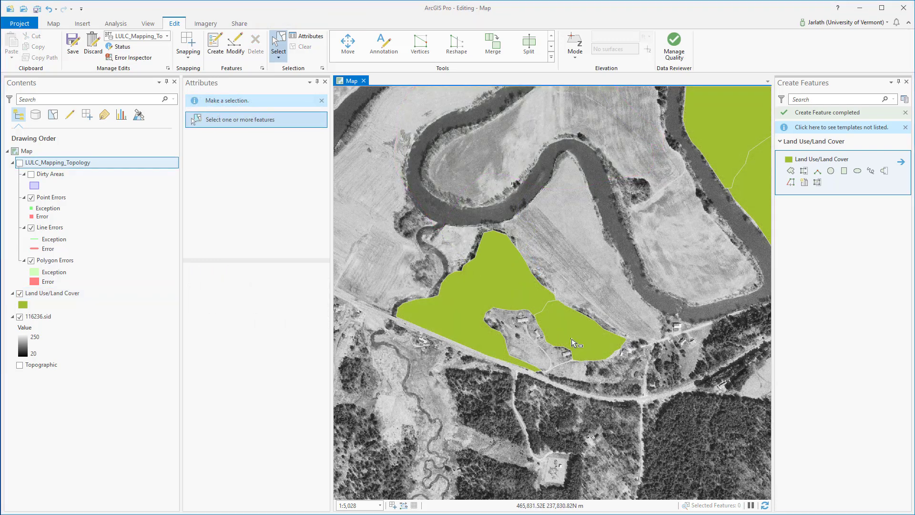
{"action": "left_click", "coordinate": [572, 342]}
{"action": "left_click", "coordinate": [524, 301]}
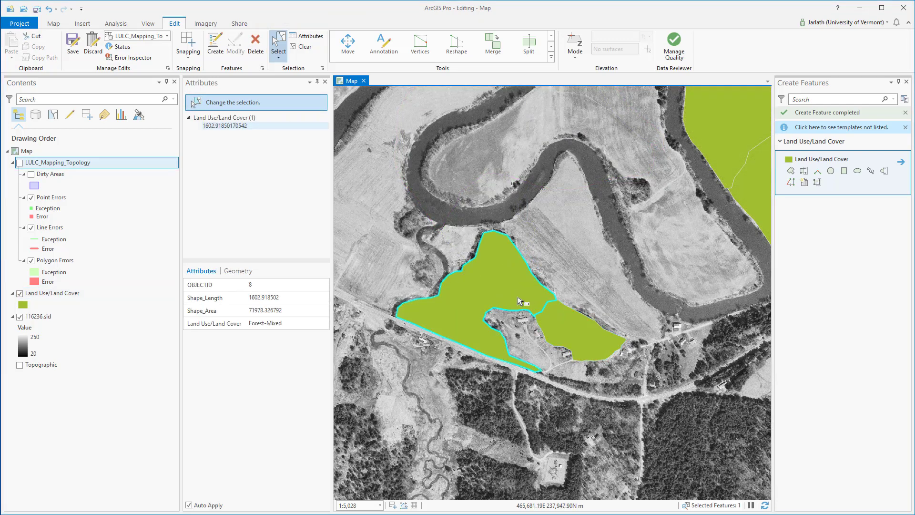
{"action": "left_click", "coordinate": [565, 324]}
{"action": "left_click", "coordinate": [527, 297]}
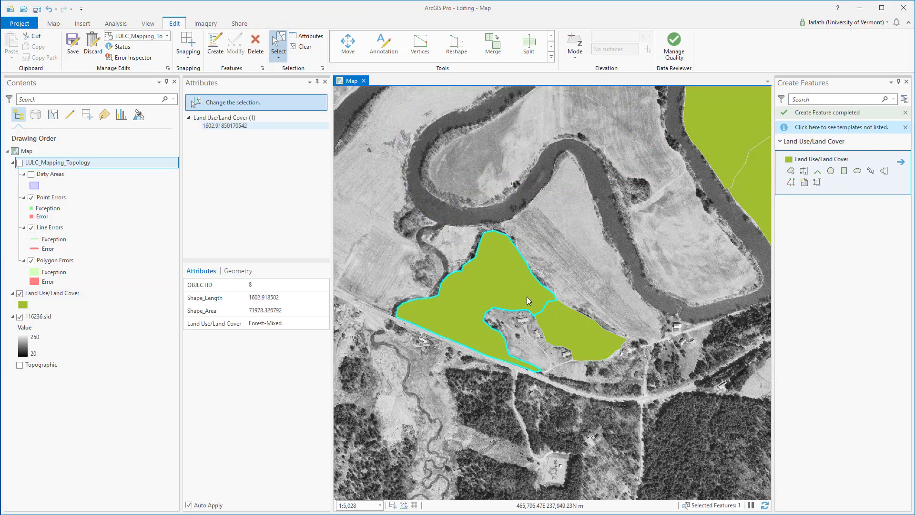
{"action": "left_click", "coordinate": [556, 323]}
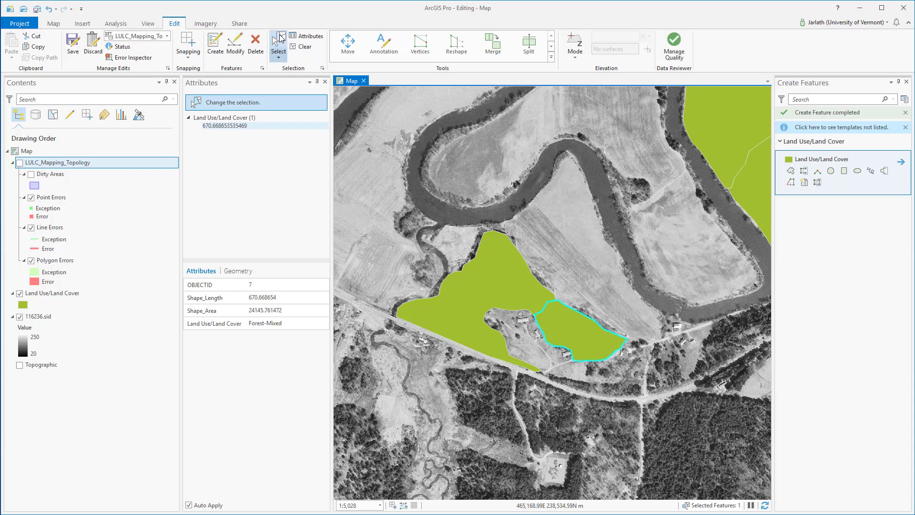
{"action": "left_click_drag", "start_coordinate": [535, 259], "coordinate": [565, 328]}
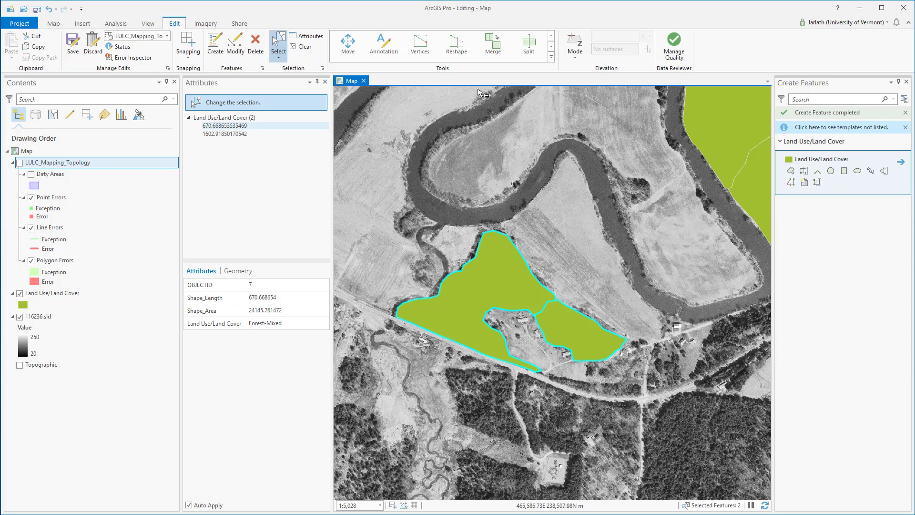
Merge the two forest polygons, preserving the larger polygon's attributes
{"action": "left_click", "coordinate": [495, 48]}
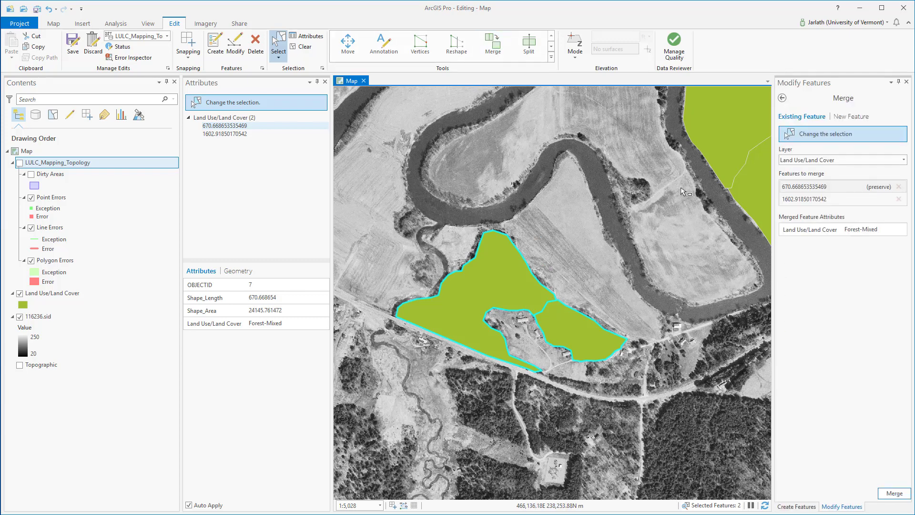
{"action": "left_click", "coordinate": [788, 203]}
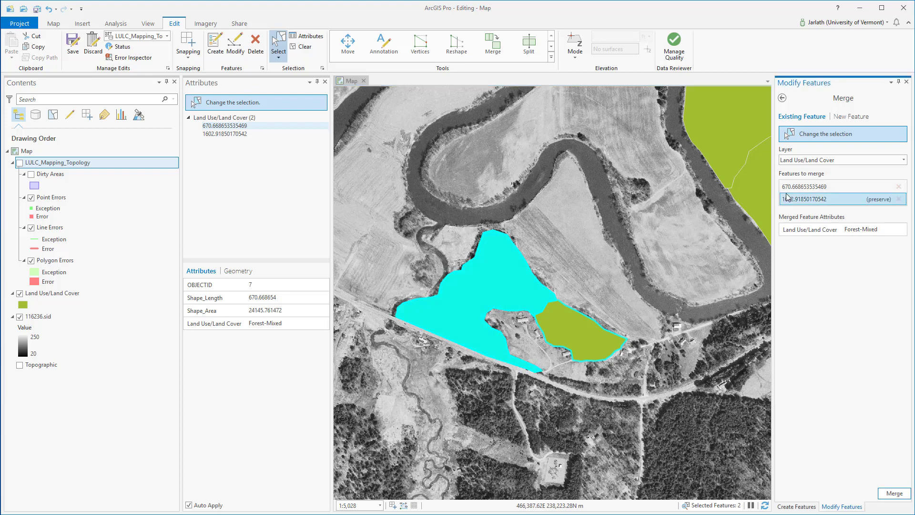
{"action": "left_click", "coordinate": [789, 191]}
{"action": "left_click", "coordinate": [787, 200]}
{"action": "left_click", "coordinate": [790, 190]}
{"action": "left_click", "coordinate": [789, 204]}
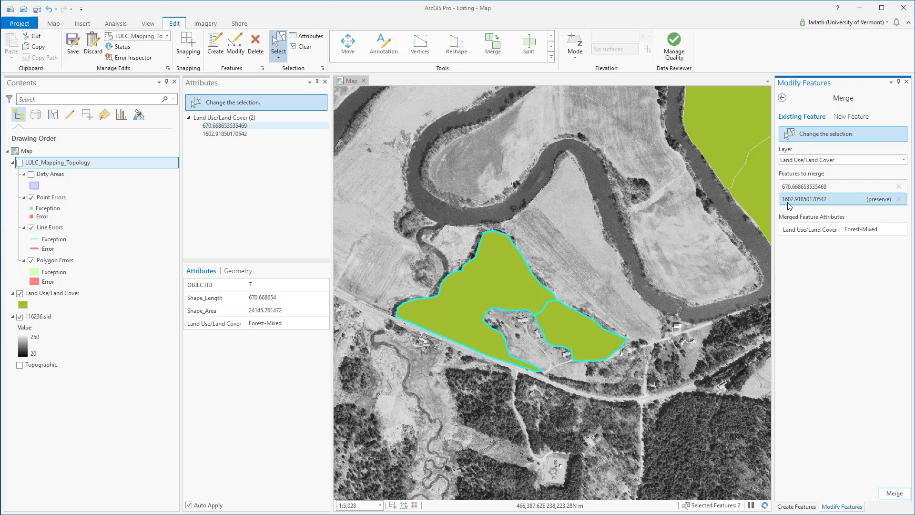
{"action": "left_click", "coordinate": [894, 494]}
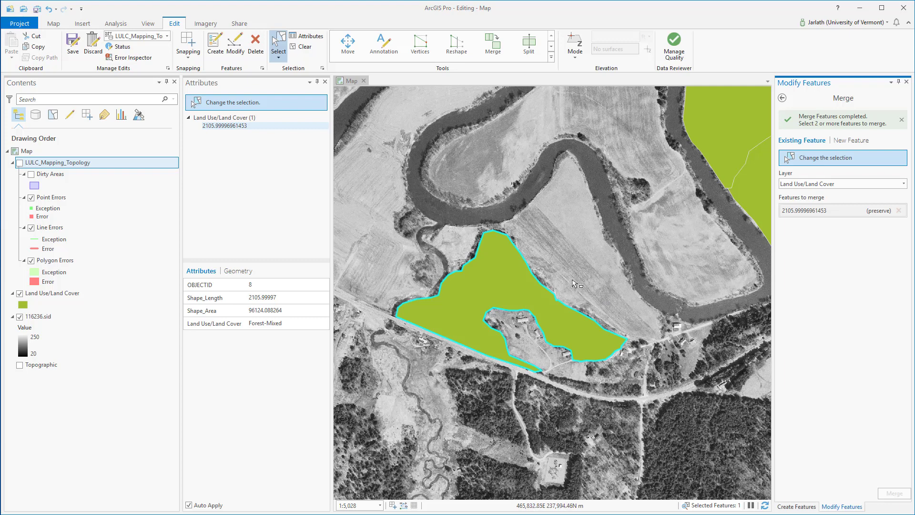
Split the merged Forest-Mixed polygon along a line east of the farmstead and keep the left piece selected
{"action": "left_click", "coordinate": [528, 46]}
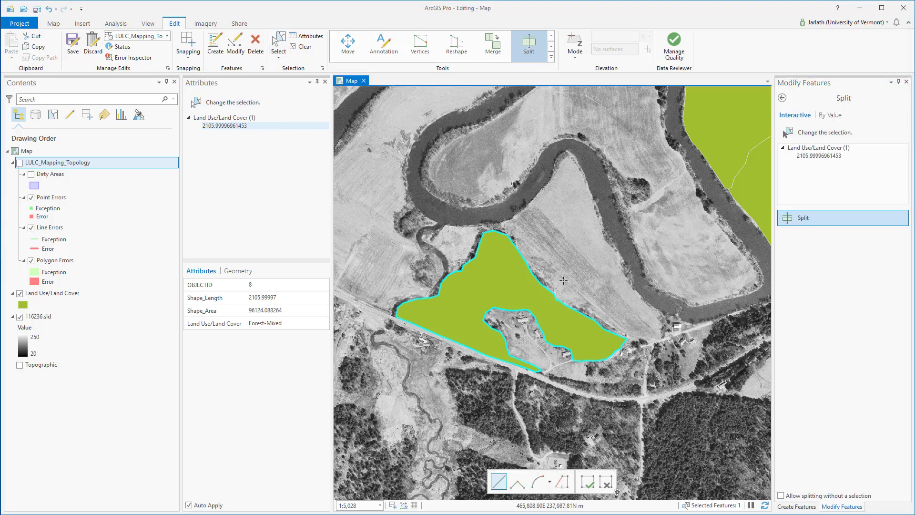
{"action": "left_click", "coordinate": [546, 316]}
{"action": "double_click", "coordinate": [527, 332]}
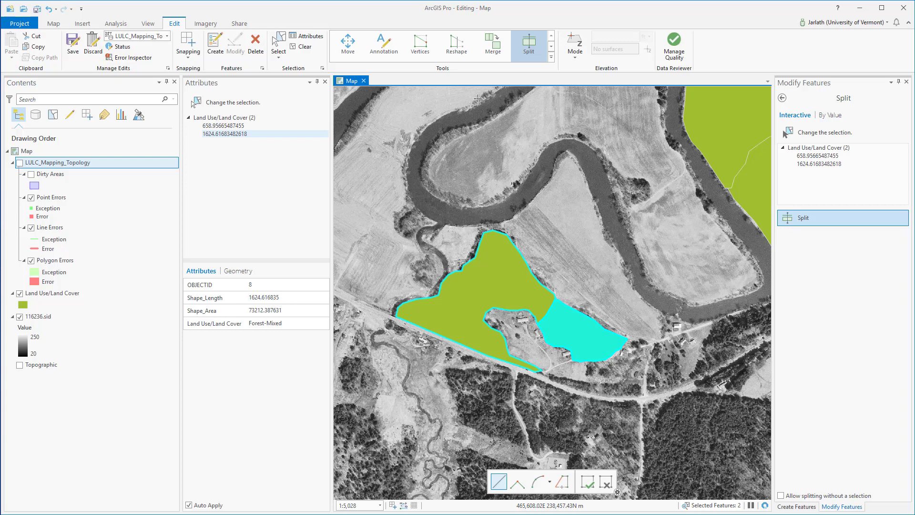
{"action": "left_click", "coordinate": [279, 44]}
{"action": "left_click", "coordinate": [567, 327], "text": "ctrl"}
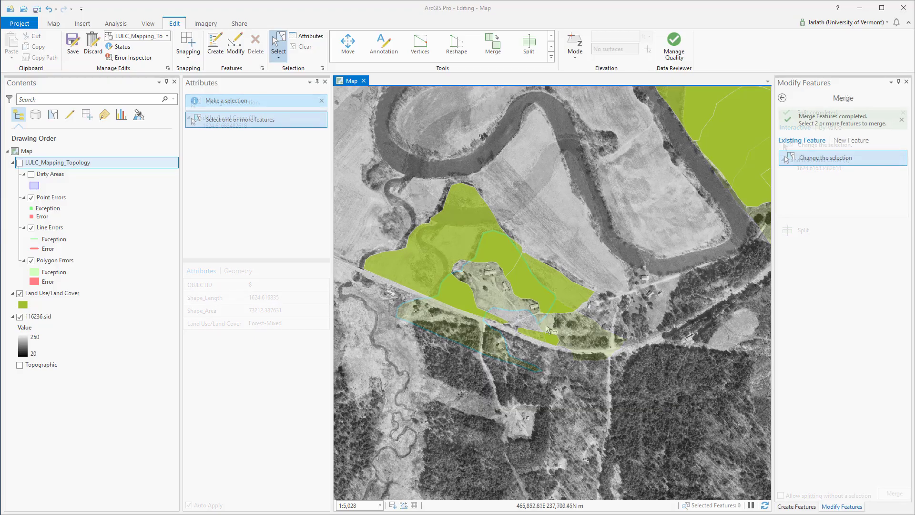
{"action": "left_click", "coordinate": [552, 294]}
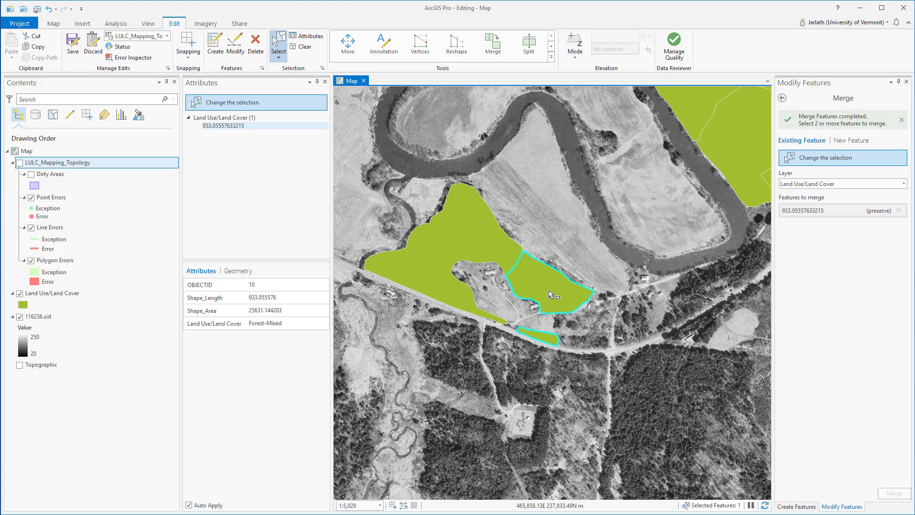
{"action": "right_click", "coordinate": [58, 295]}
{"action": "left_click", "coordinate": [77, 337]}
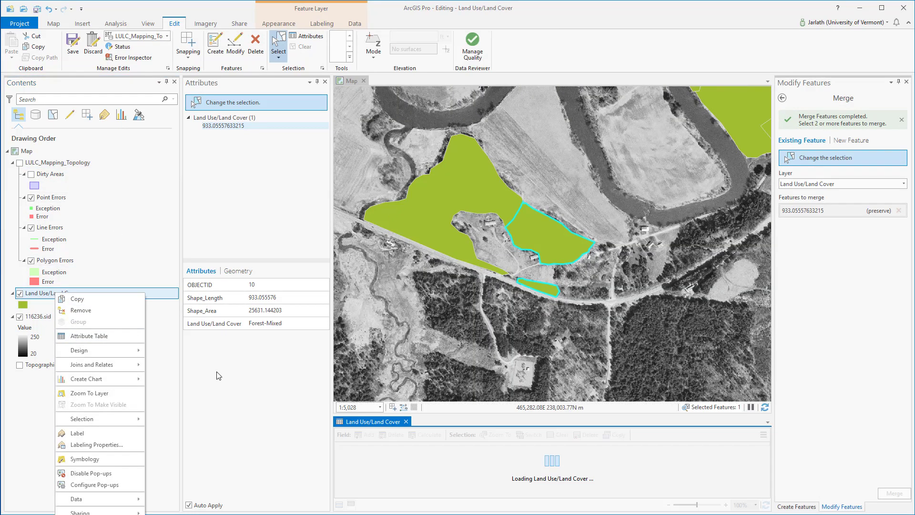
{"action": "left_click", "coordinate": [350, 507]}
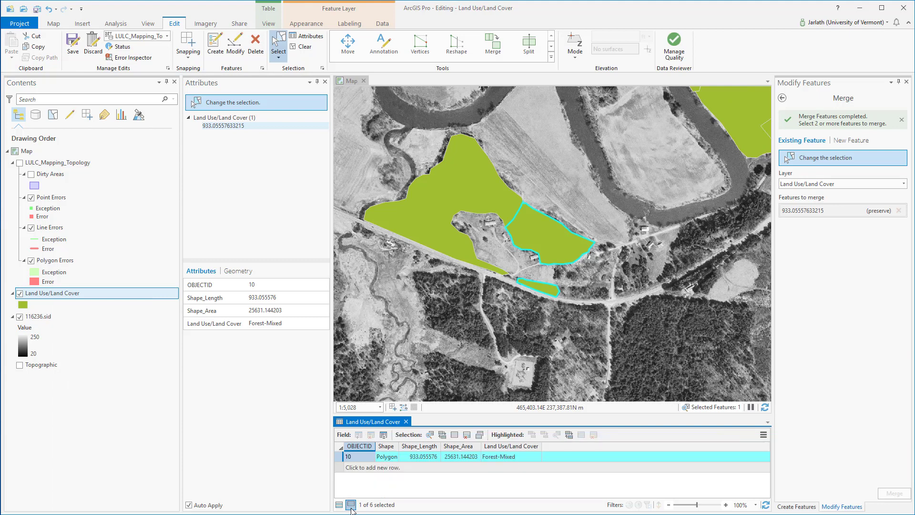
{"action": "left_click", "coordinate": [406, 422]}
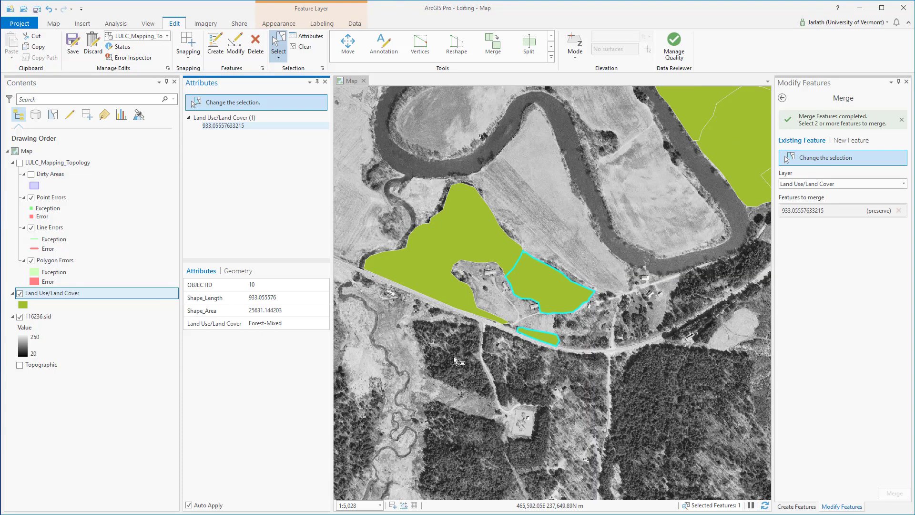
Explode the two-part Forest-Mixed feature into separate polygons
{"action": "left_click", "coordinate": [553, 57]}
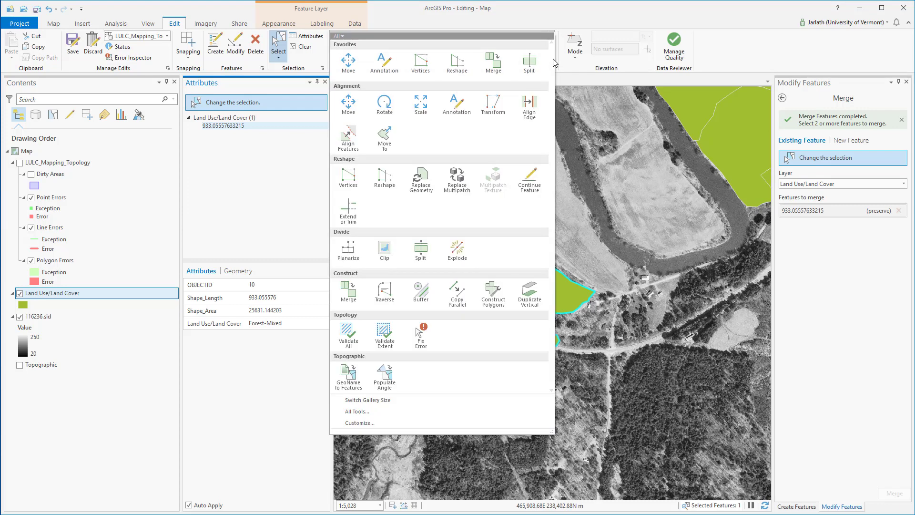
{"action": "left_click", "coordinate": [460, 247]}
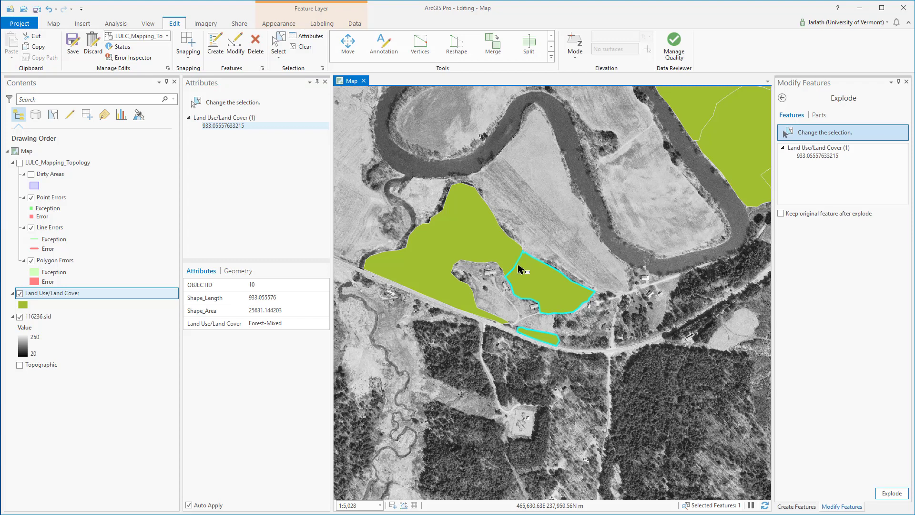
{"action": "left_click", "coordinate": [892, 493]}
Check the new records 12 and 13 in the Land Use/Land Cover attribute table
{"action": "left_click_drag", "start_coordinate": [589, 244], "coordinate": [555, 365]}
{"action": "right_click", "coordinate": [75, 292]}
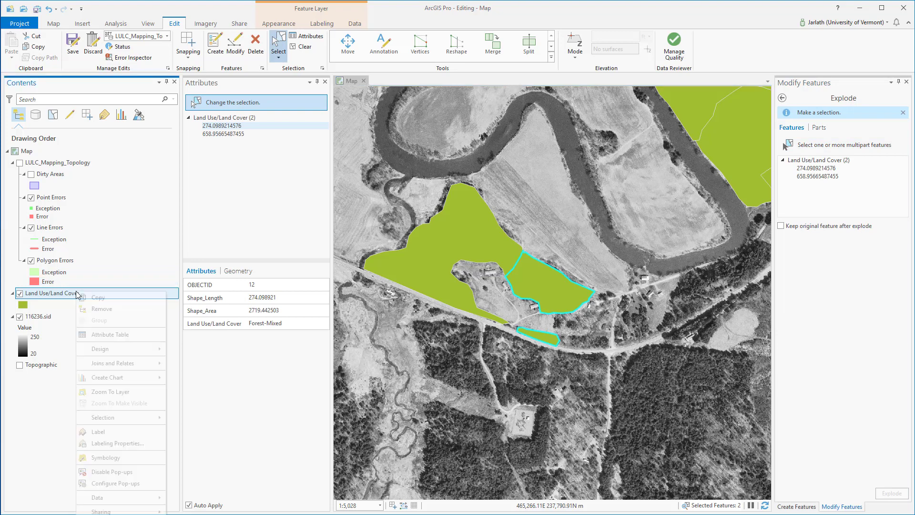
{"action": "left_click", "coordinate": [110, 335]}
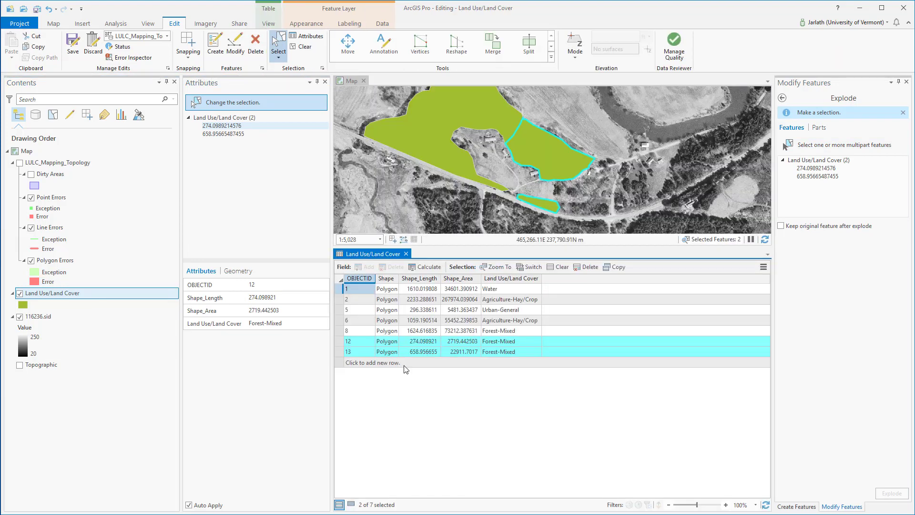
{"action": "left_click", "coordinate": [406, 254]}
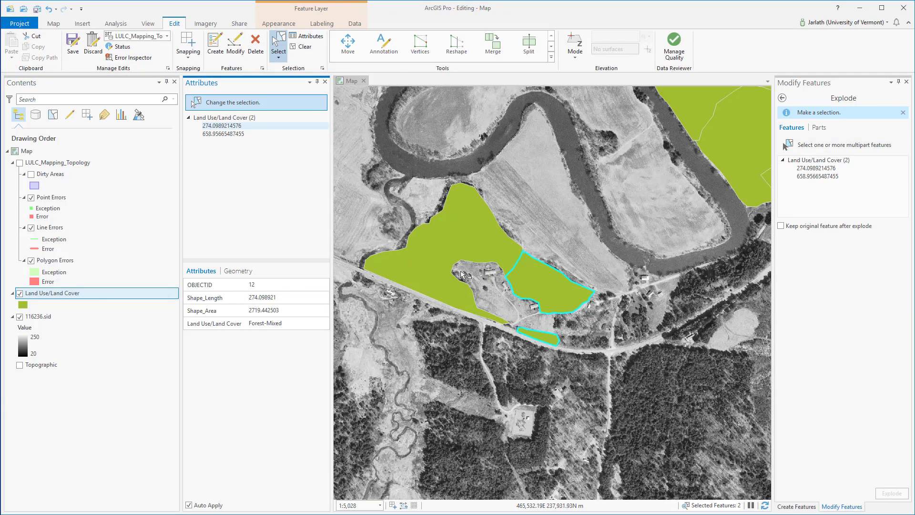
Reclassify the small roadside forest strip as Forest-Deciduous
{"action": "left_click", "coordinate": [505, 364]}
{"action": "left_click", "coordinate": [538, 337]}
{"action": "left_click", "coordinate": [286, 323]}
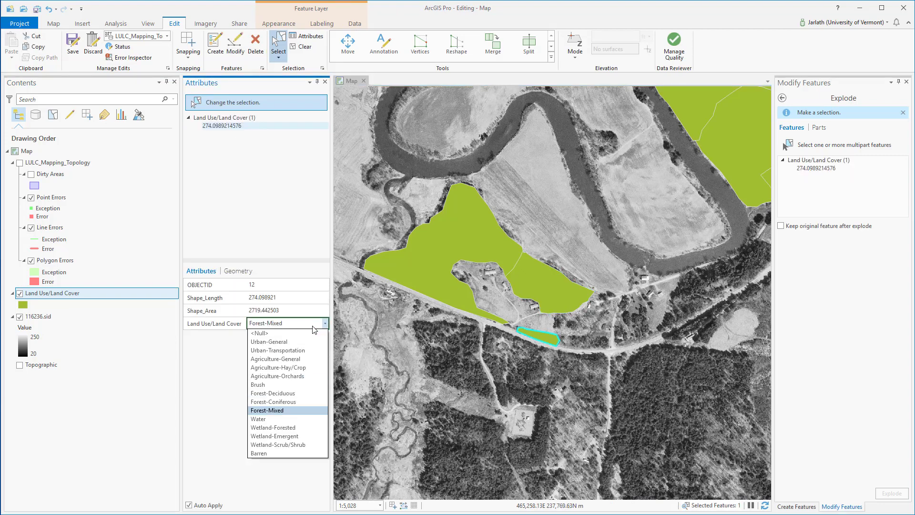
{"action": "left_click", "coordinate": [273, 392]}
{"action": "left_click", "coordinate": [423, 375]}
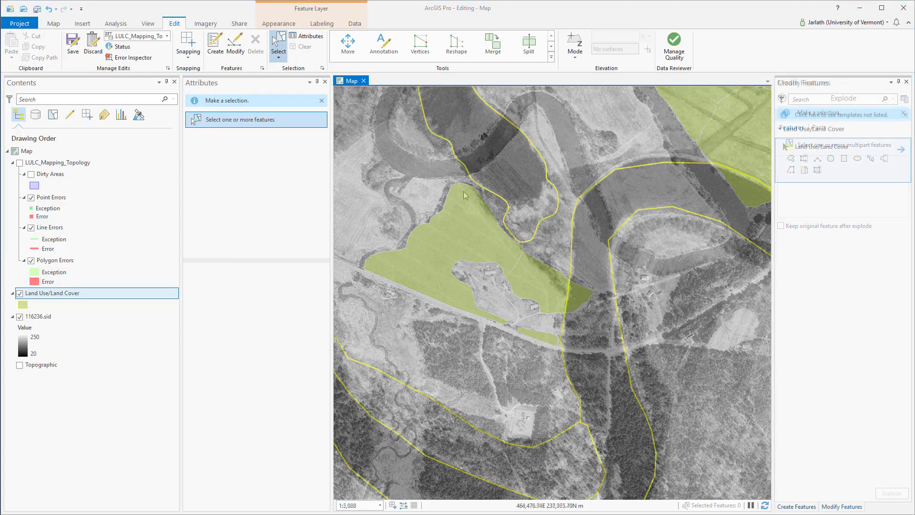
Inspect the pond and river water polygons, then clear the selection
{"action": "left_click", "coordinate": [524, 173]}
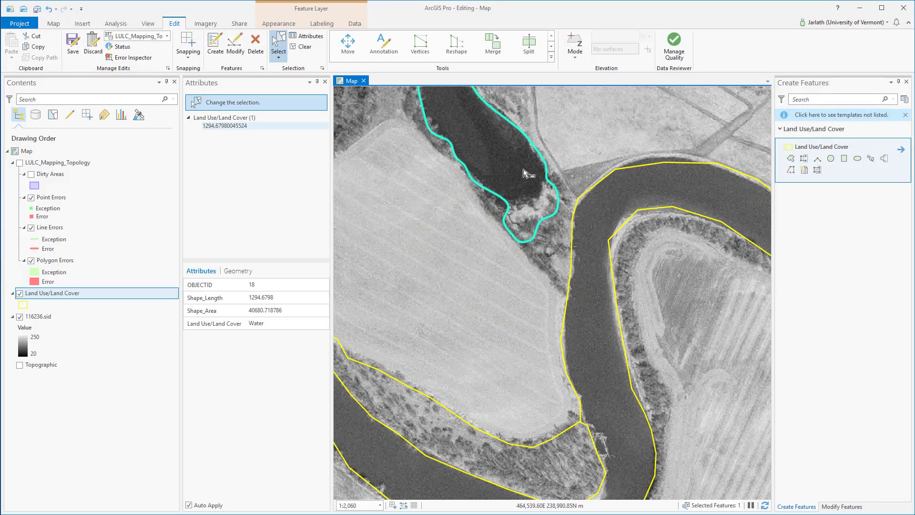
{"action": "left_click", "coordinate": [591, 242]}
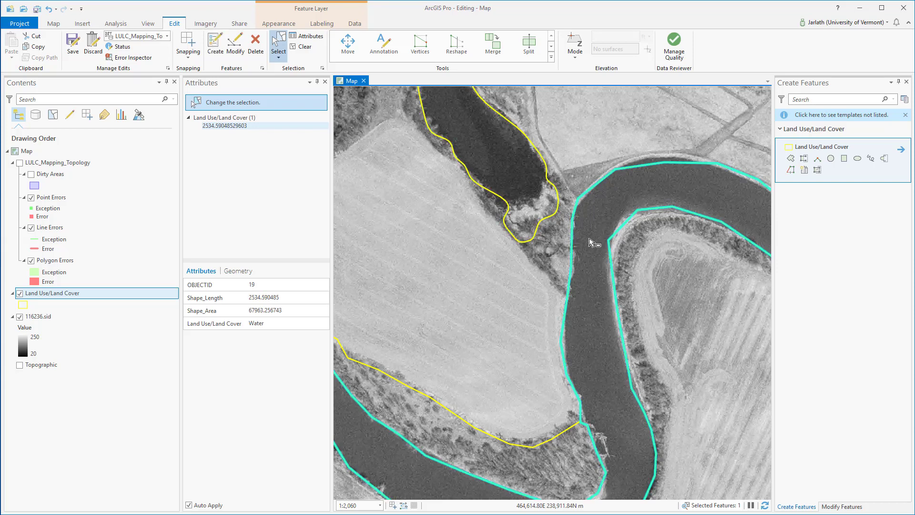
{"action": "left_click", "coordinate": [528, 201]}
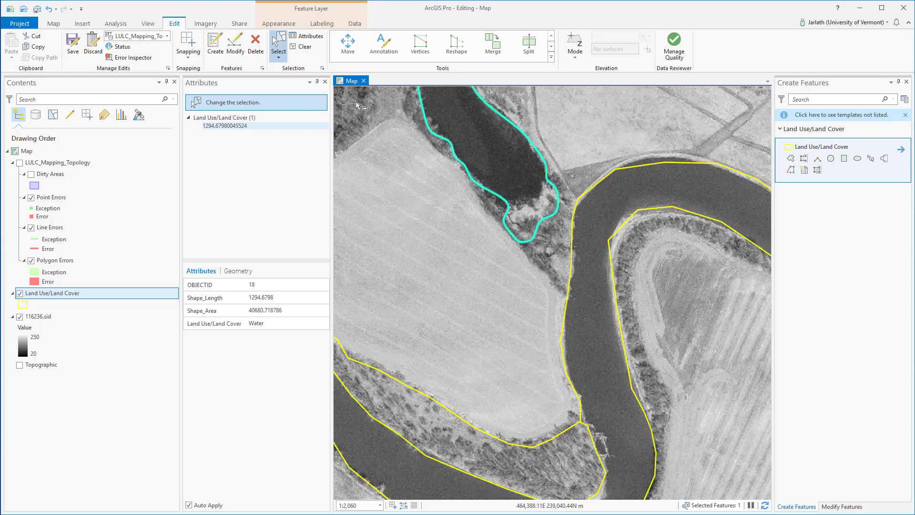
{"action": "left_click", "coordinate": [303, 47]}
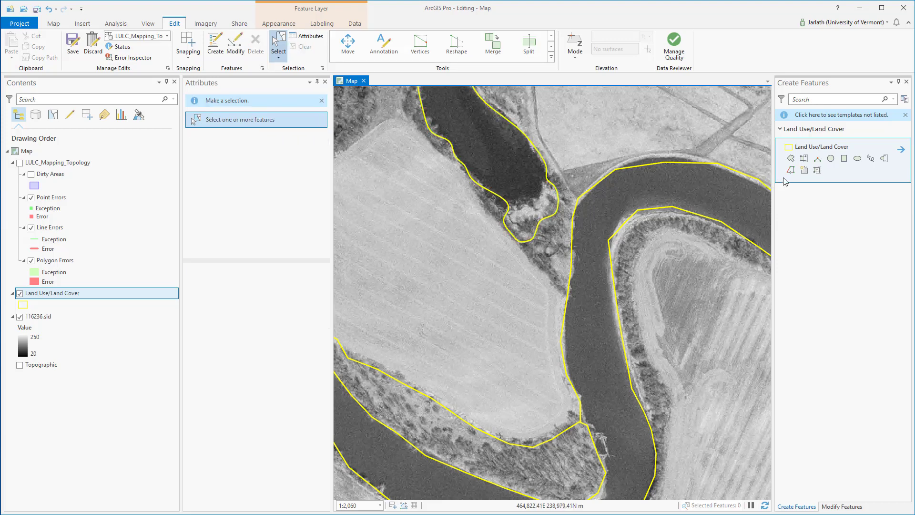
Digitize two unclassified polygons, OBJECTIDs 20 and 21, in the wooded gaps beside the river
{"action": "left_click", "coordinate": [804, 159]}
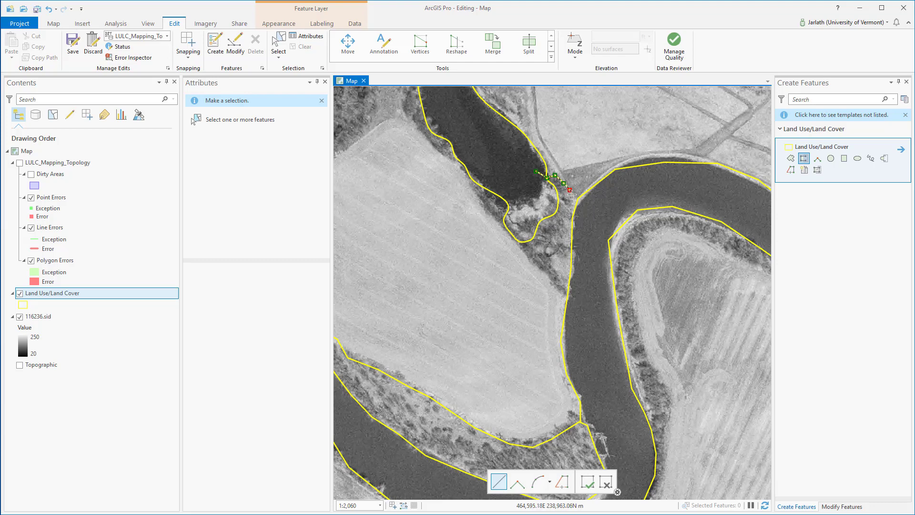
{"action": "left_click", "coordinate": [584, 219]}
{"action": "left_click", "coordinate": [589, 257]}
{"action": "left_click", "coordinate": [585, 290]}
{"action": "double_click", "coordinate": [517, 237]}
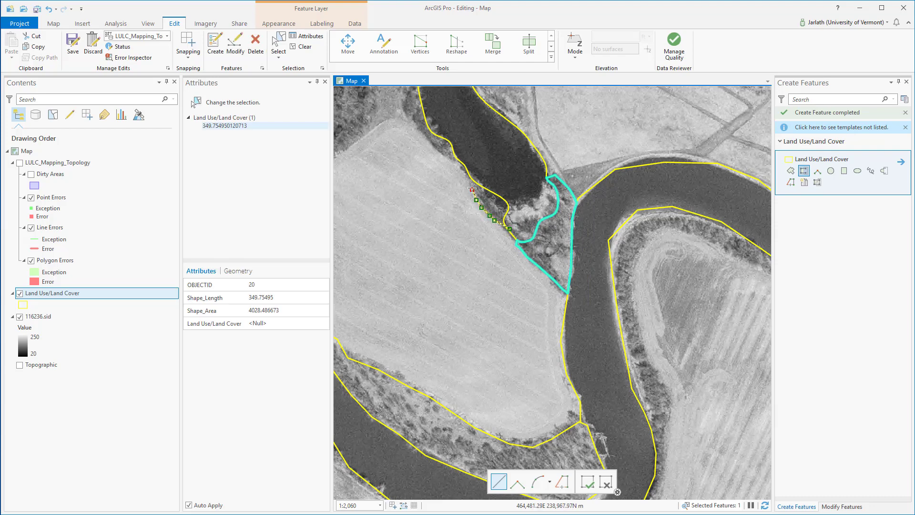
{"action": "double_click", "coordinate": [478, 165]}
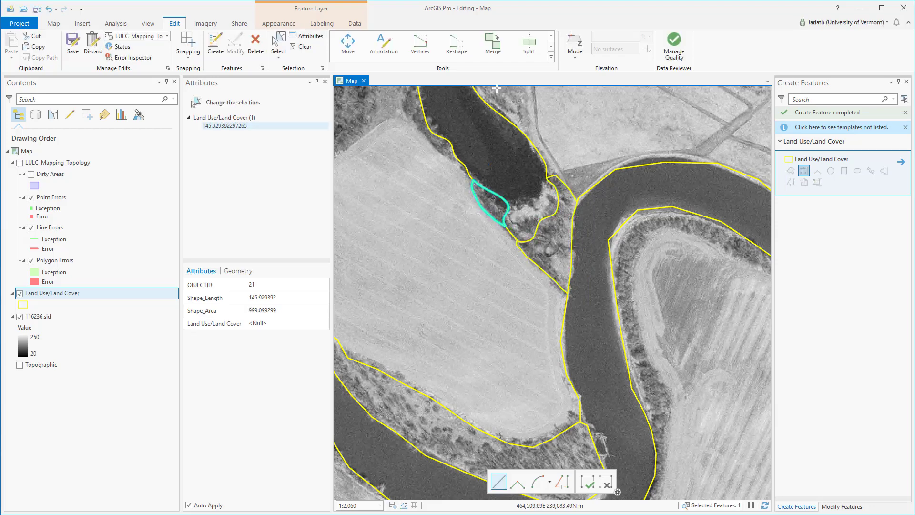
Split the vegetated patch off the large water polygon
{"action": "left_click", "coordinate": [529, 45]}
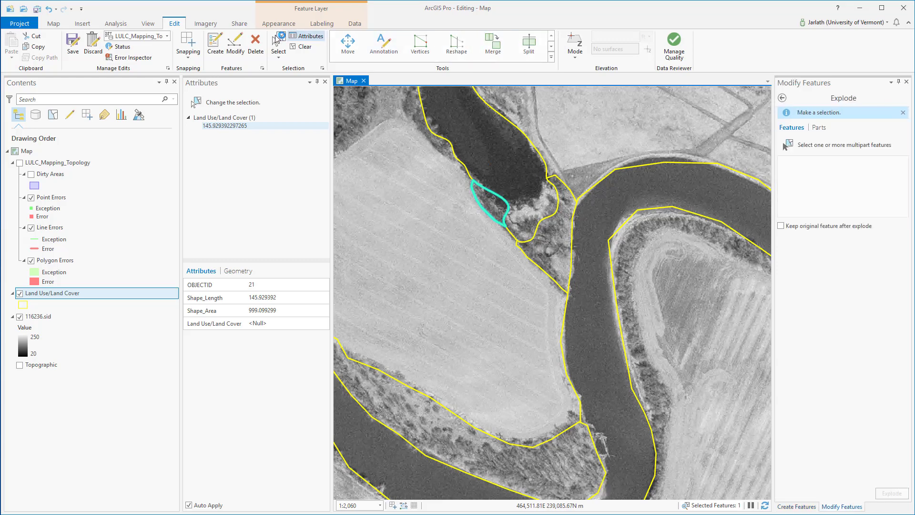
{"action": "left_click", "coordinate": [476, 143]}
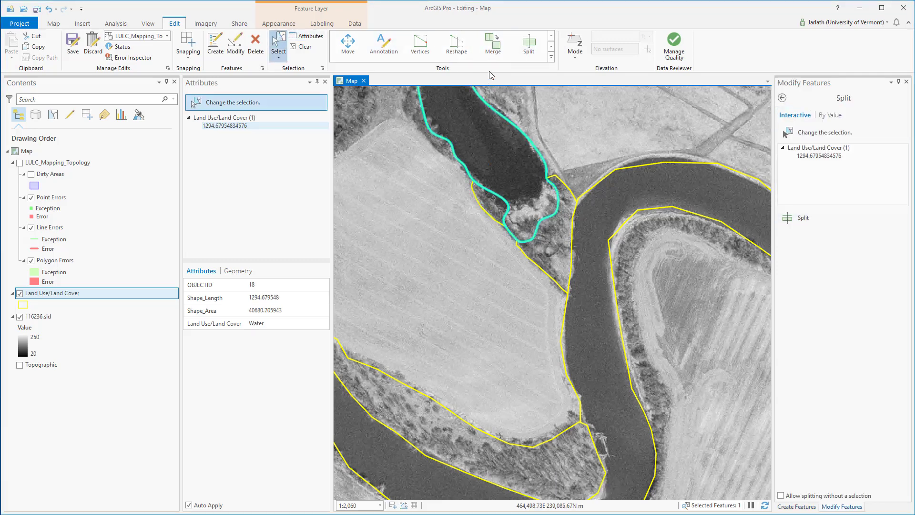
{"action": "left_click", "coordinate": [529, 45]}
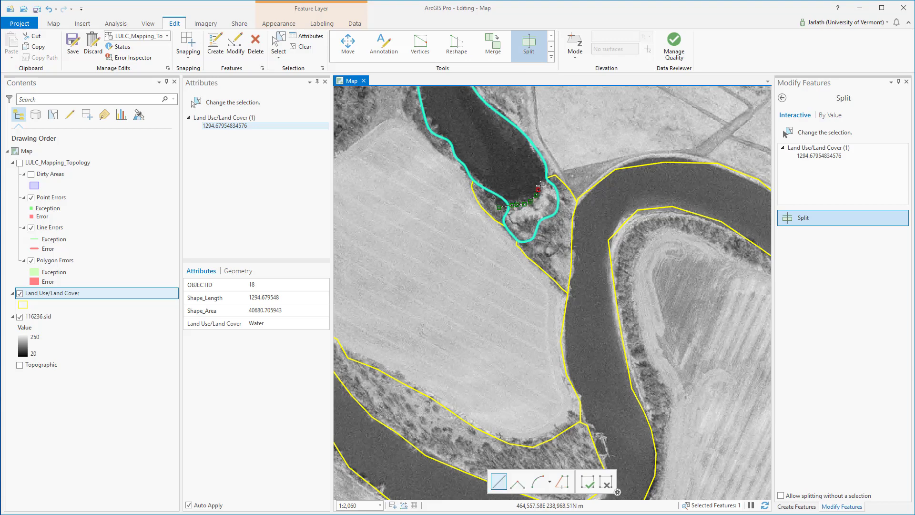
{"action": "double_click", "coordinate": [563, 152]}
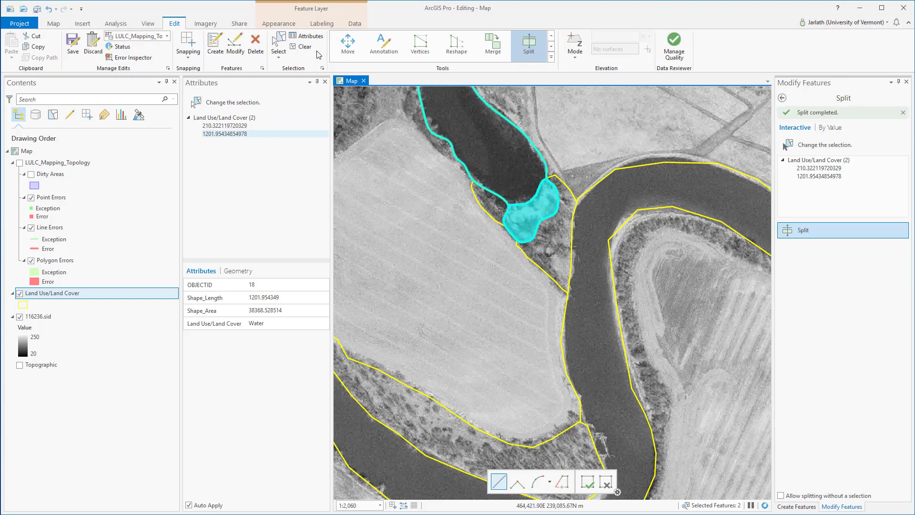
Merge the three small riverside polygons into one feature, OBJECTID 20, and open its land cover classes
{"action": "left_click", "coordinate": [278, 43]}
{"action": "left_click", "coordinate": [494, 213]}
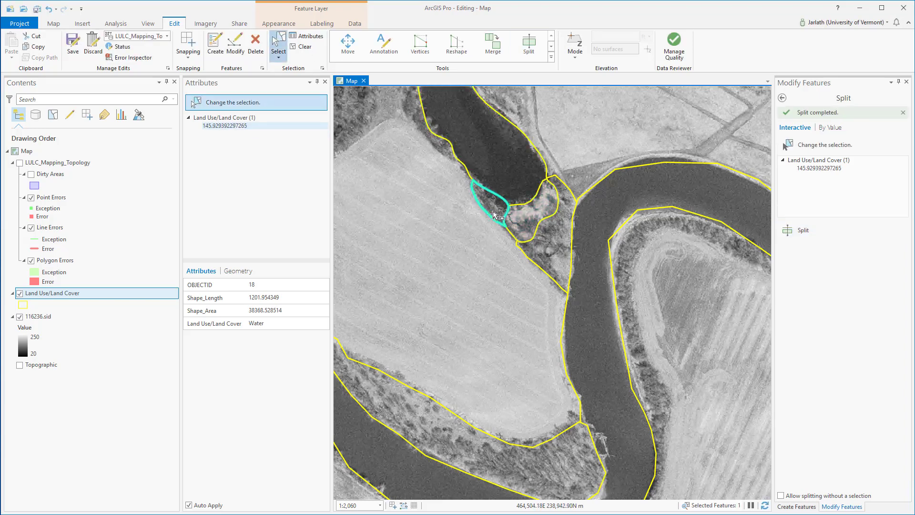
{"action": "left_click", "coordinate": [542, 223], "text": "shift"}
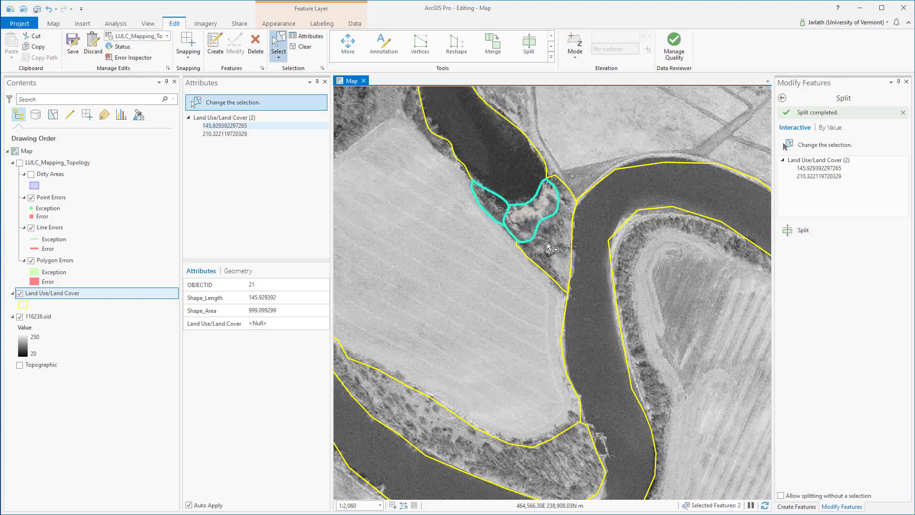
{"action": "left_click", "coordinate": [551, 247], "text": "shift"}
{"action": "left_click", "coordinate": [495, 44]}
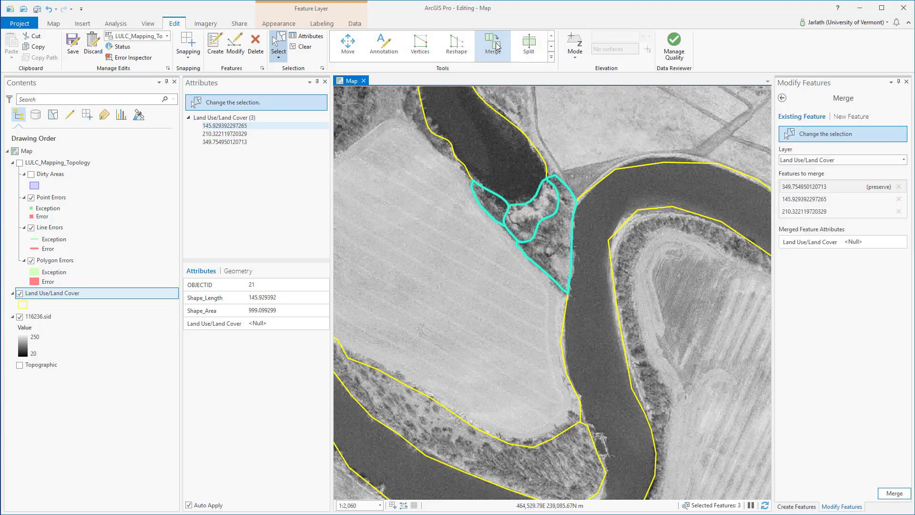
{"action": "left_click", "coordinate": [894, 491]}
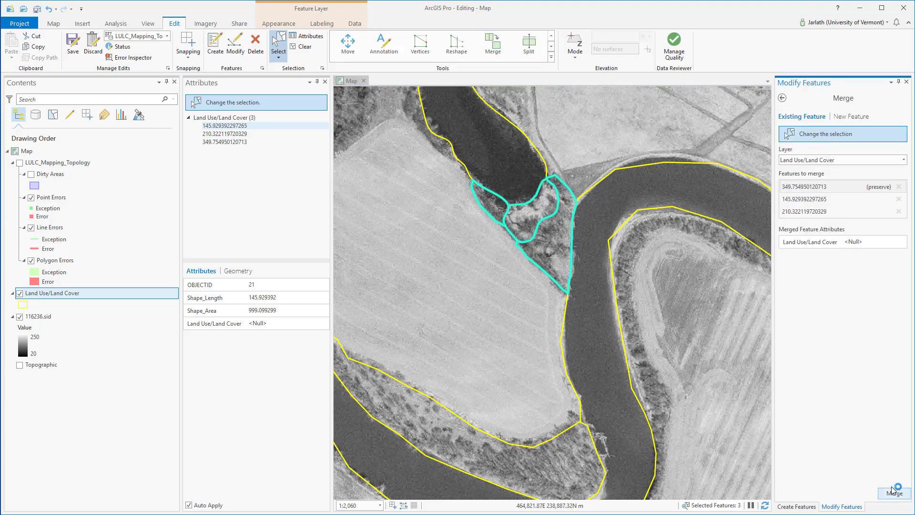
{"action": "left_click", "coordinate": [309, 326]}
{"action": "left_click", "coordinate": [310, 327]}
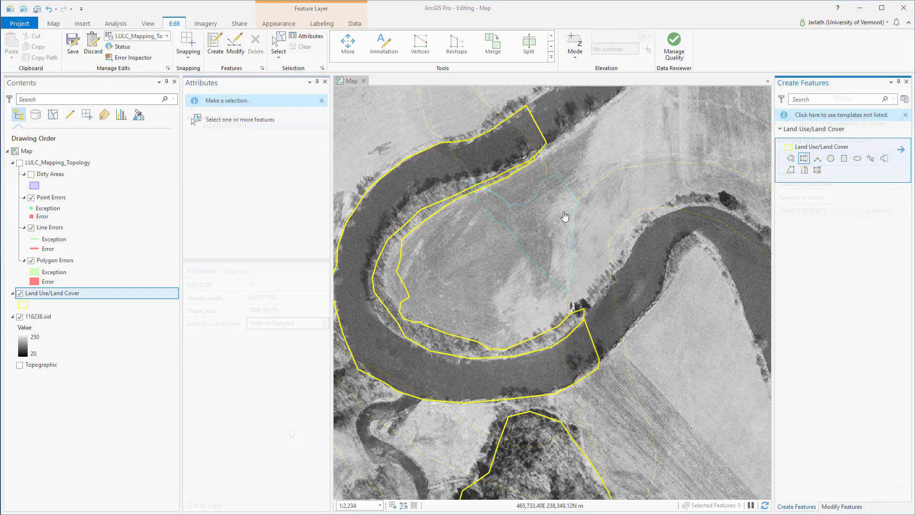
Select the narrow bank polygon inside the bend and begin a reshape line along its western bank
{"action": "left_click", "coordinate": [277, 44]}
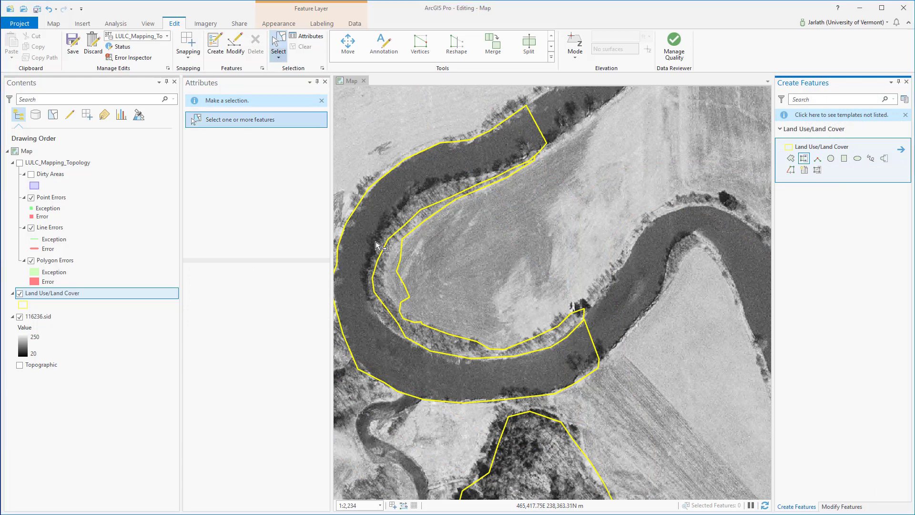
{"action": "left_click", "coordinate": [392, 273]}
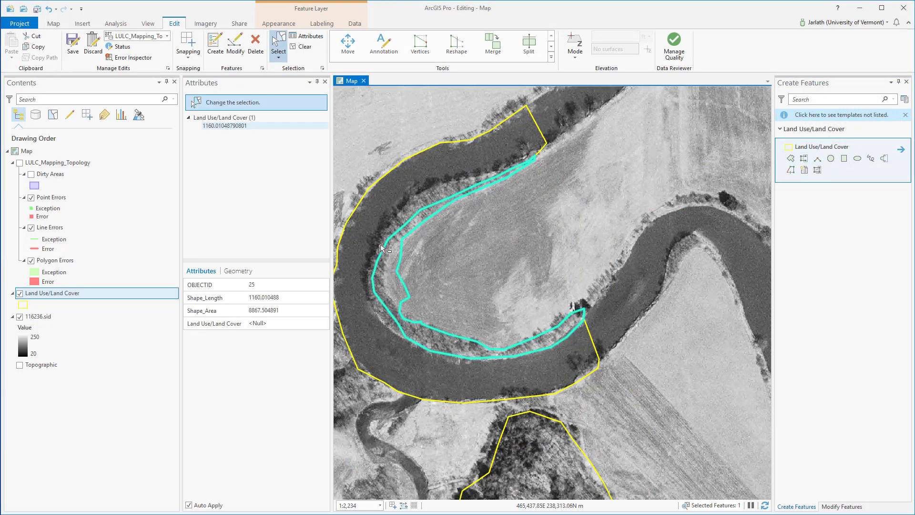
{"action": "left_click", "coordinate": [457, 50]}
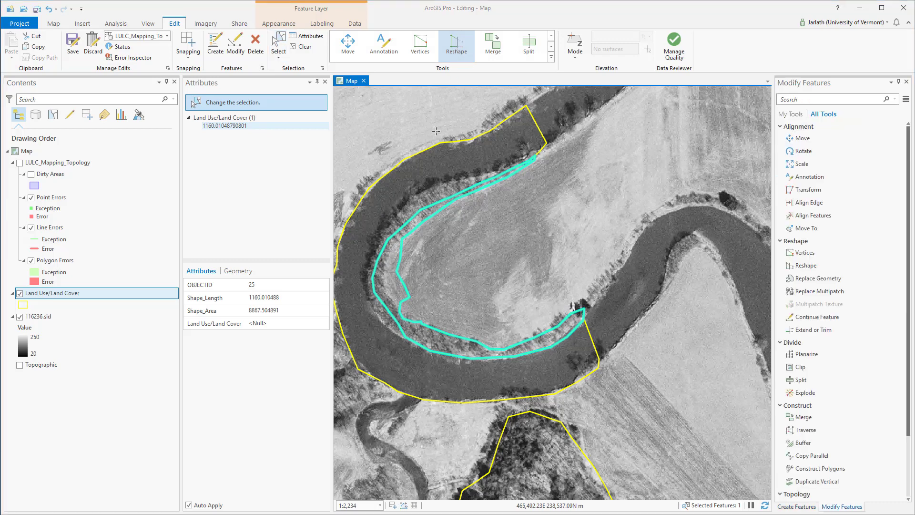
{"action": "left_click", "coordinate": [409, 314]}
{"action": "left_click", "coordinate": [394, 303]}
{"action": "left_click", "coordinate": [387, 294]}
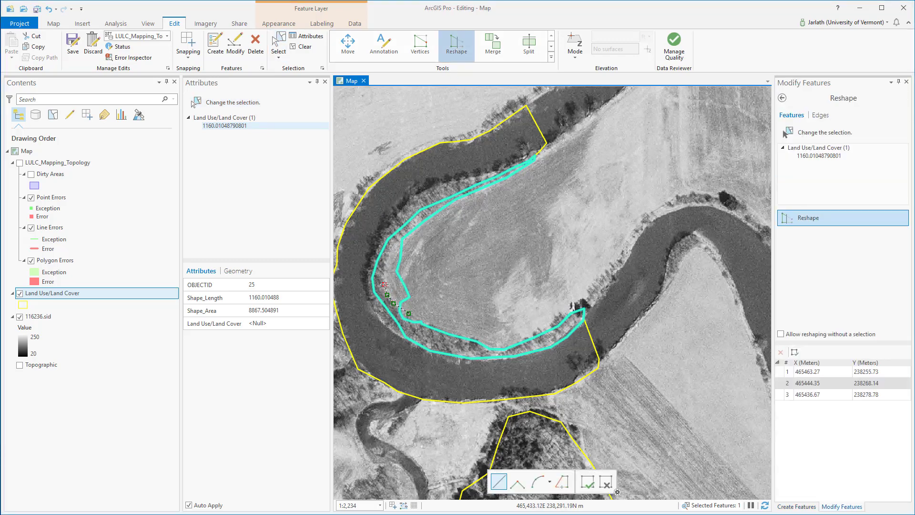
{"action": "left_click", "coordinate": [385, 285]}
Finish the reshape line up the western bank, then select the river water polygon
{"action": "left_click", "coordinate": [386, 270]}
{"action": "left_click", "coordinate": [389, 256]}
{"action": "left_click", "coordinate": [393, 245]}
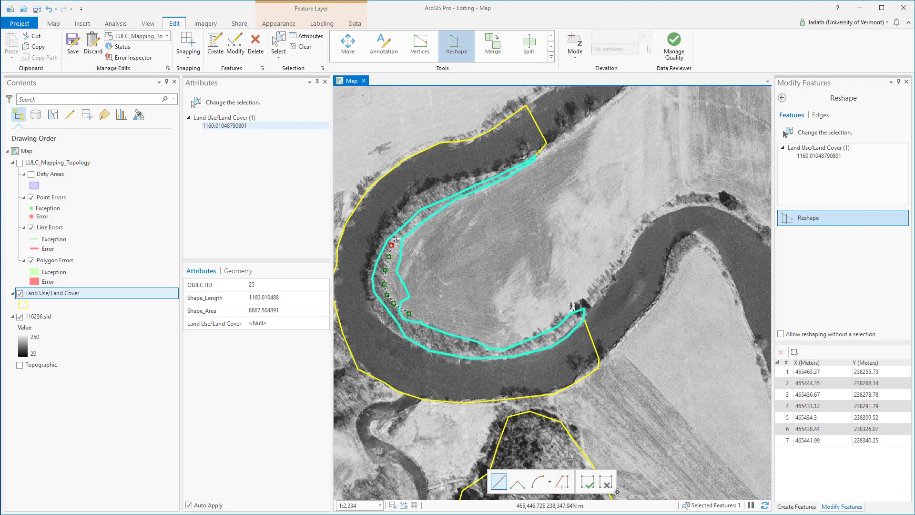
{"action": "left_click", "coordinate": [397, 238]}
{"action": "left_click", "coordinate": [401, 238]}
{"action": "left_click", "coordinate": [423, 240]}
{"action": "double_click", "coordinate": [423, 240]}
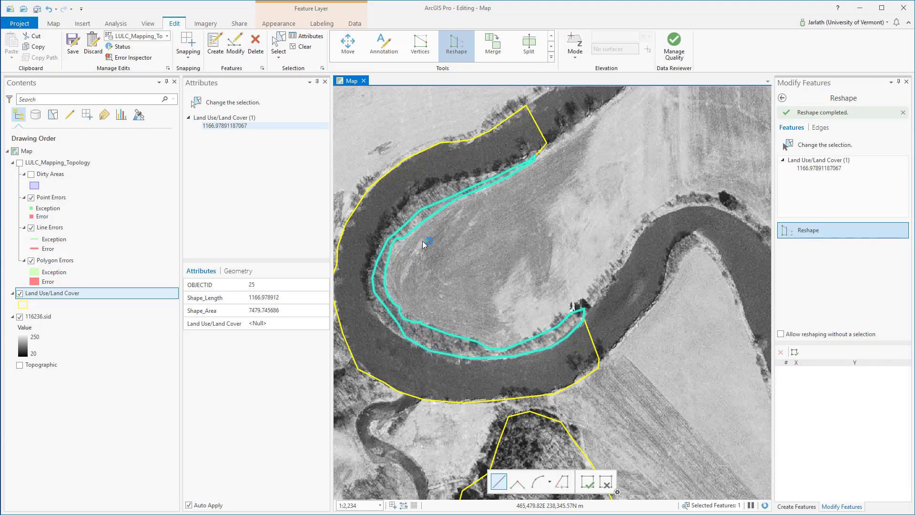
{"action": "left_click", "coordinate": [279, 44]}
{"action": "left_click", "coordinate": [404, 182]}
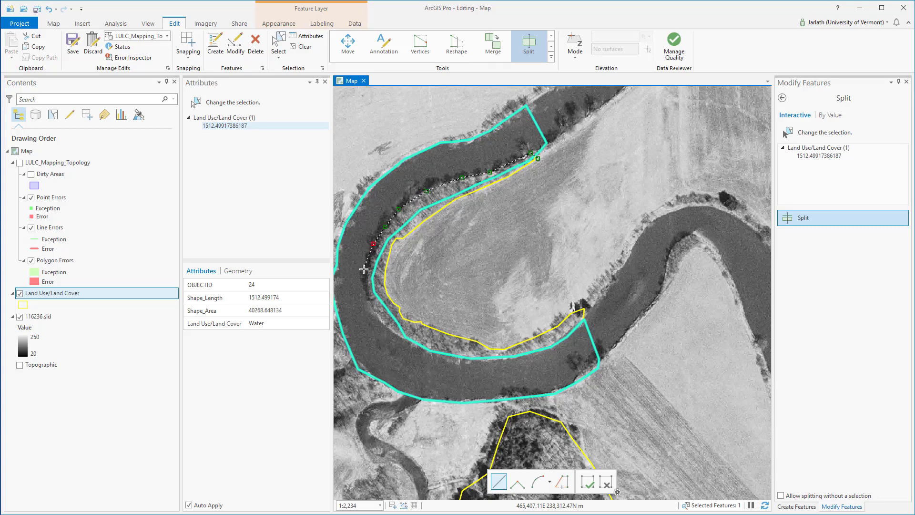
Split Water polygon 24 along the inner river bank, leaving a separate sliver
{"action": "left_click", "coordinate": [364, 293]}
{"action": "left_click", "coordinate": [377, 320]}
{"action": "left_click", "coordinate": [393, 335]}
{"action": "left_click", "coordinate": [402, 339]}
{"action": "double_click", "coordinate": [418, 339]}
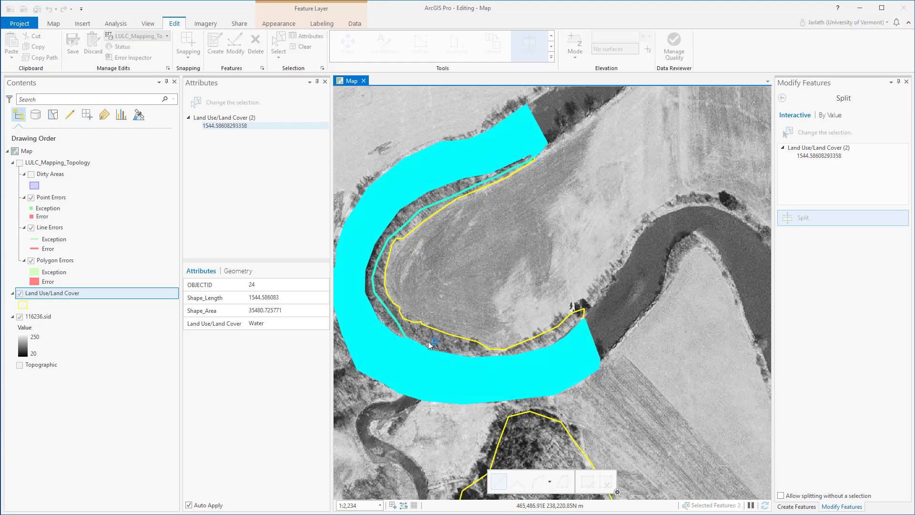
Select the narrow bank polygon together with the split-off strip
{"action": "left_click", "coordinate": [279, 45]}
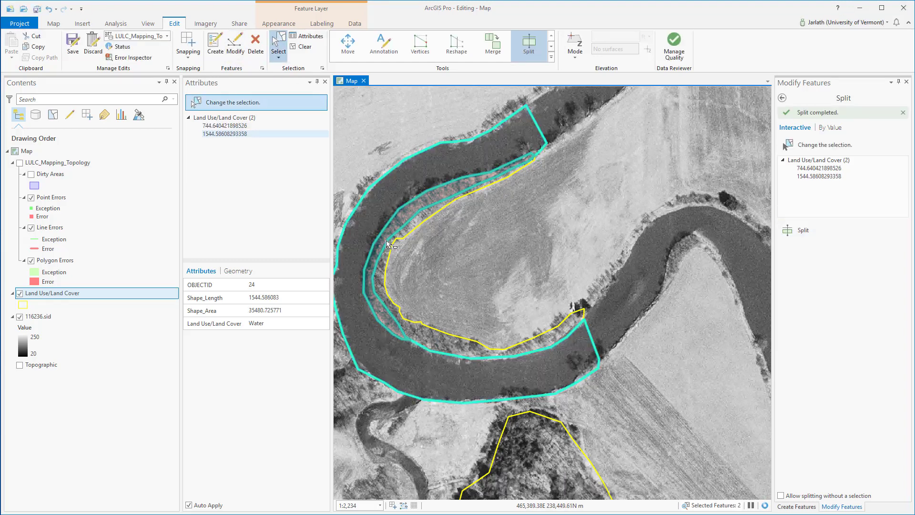
{"action": "left_click", "coordinate": [383, 273]}
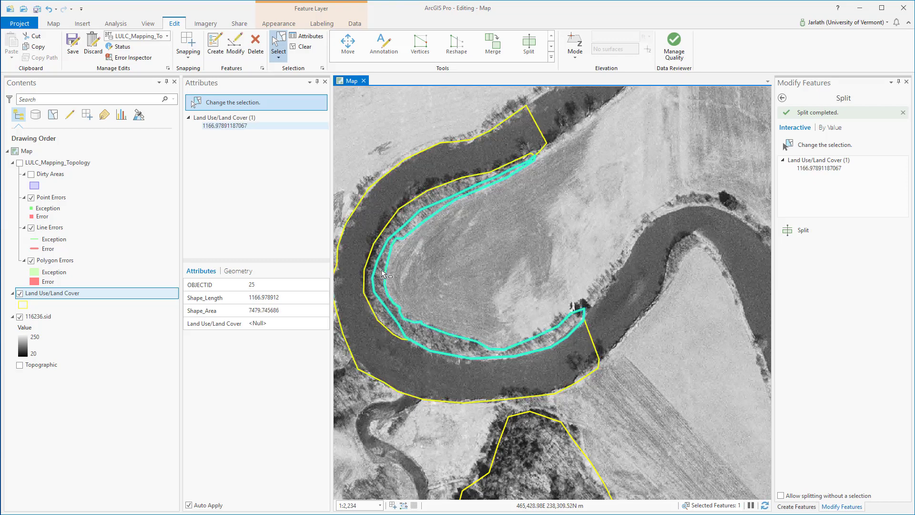
{"action": "left_click", "coordinate": [369, 269], "text": "shift"}
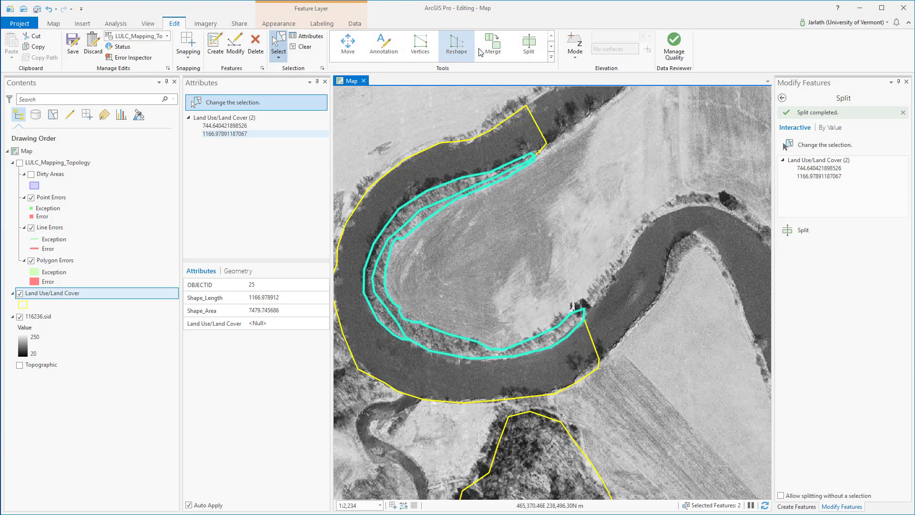
Merge the strip into the bank polygon (area 12267.66805) and classify it Forest-Deciduous
{"action": "left_click", "coordinate": [493, 44]}
{"action": "left_click", "coordinate": [893, 495]}
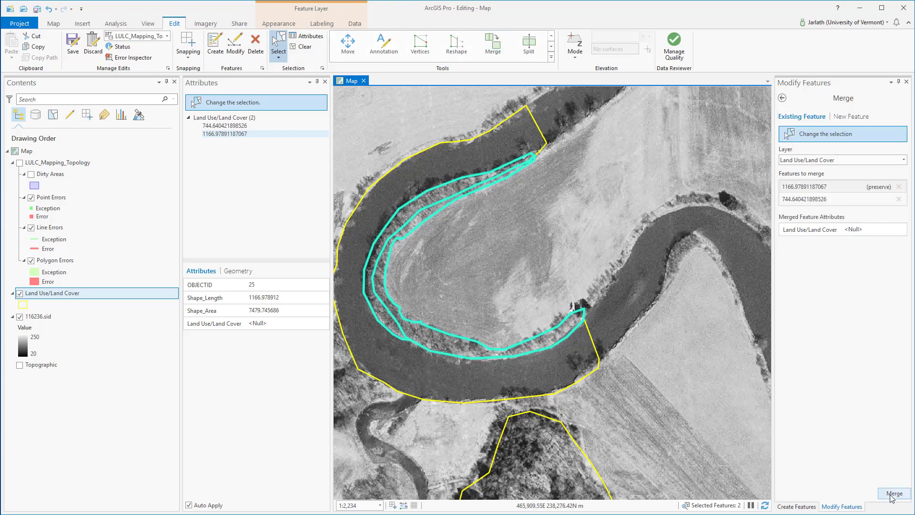
{"action": "left_click", "coordinate": [312, 324]}
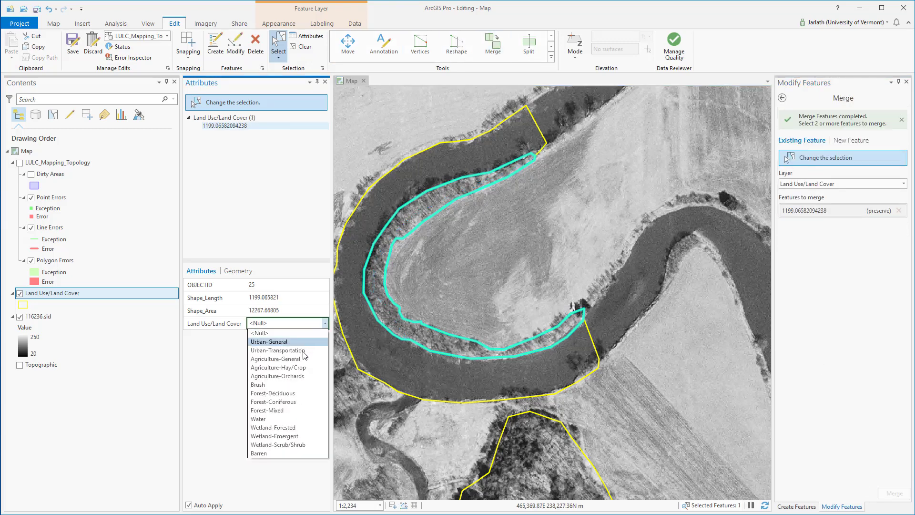
{"action": "left_click", "coordinate": [295, 394]}
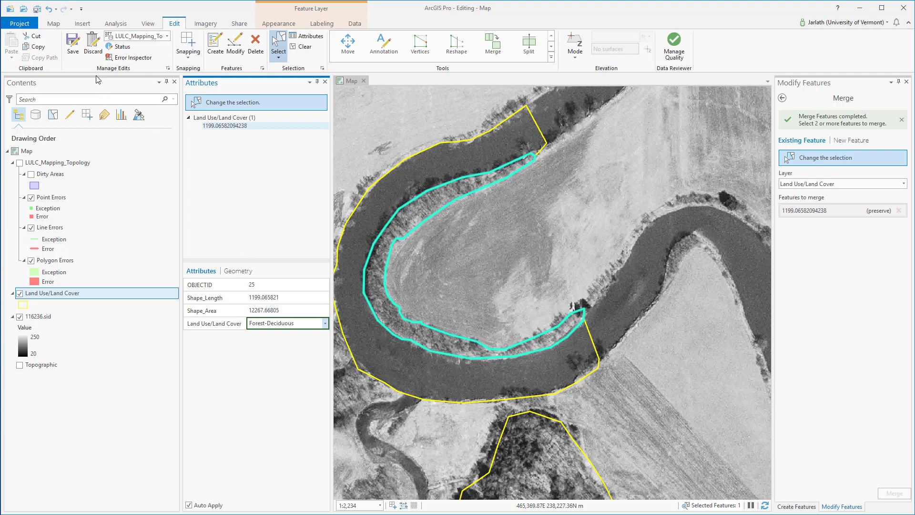
Save all pending land-cover edits after reviewing the edited layers, then save the project
{"action": "left_click", "coordinate": [71, 45]}
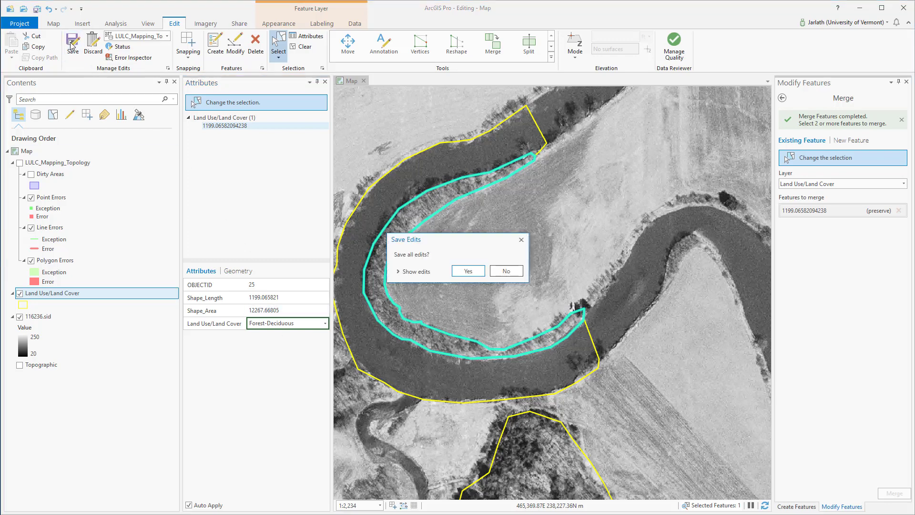
{"action": "left_click", "coordinate": [402, 271]}
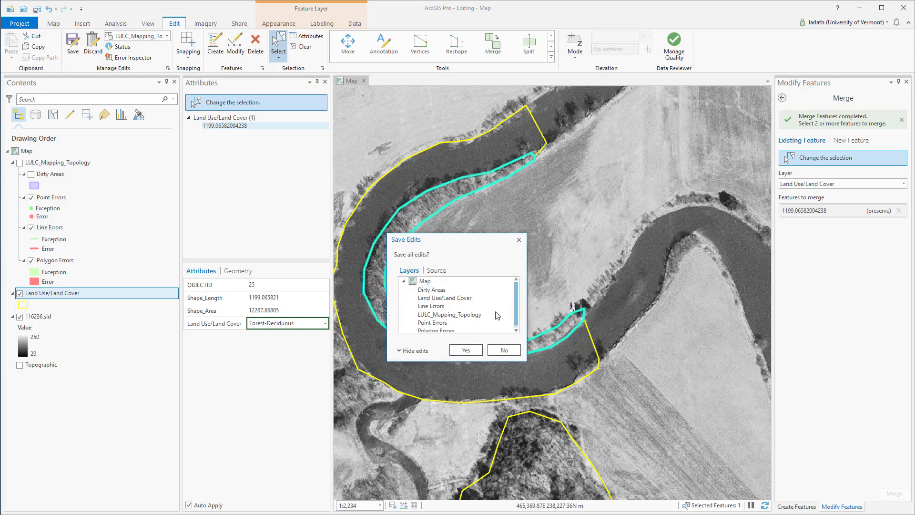
{"action": "scroll", "coordinate": [518, 306], "scroll_direction": "down", "scroll_amount": 1}
{"action": "scroll", "coordinate": [519, 306], "scroll_direction": "up", "scroll_amount": 1}
{"action": "left_click", "coordinate": [467, 351]}
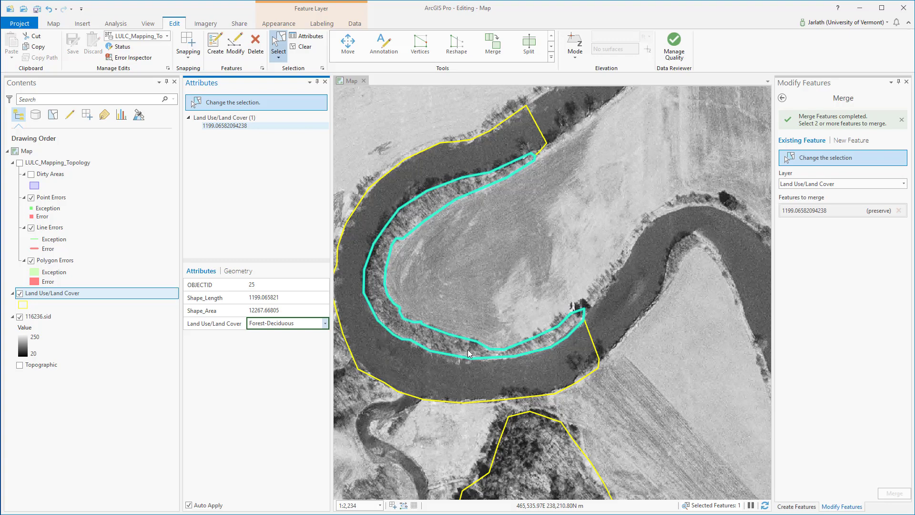
{"action": "left_click", "coordinate": [37, 10]}
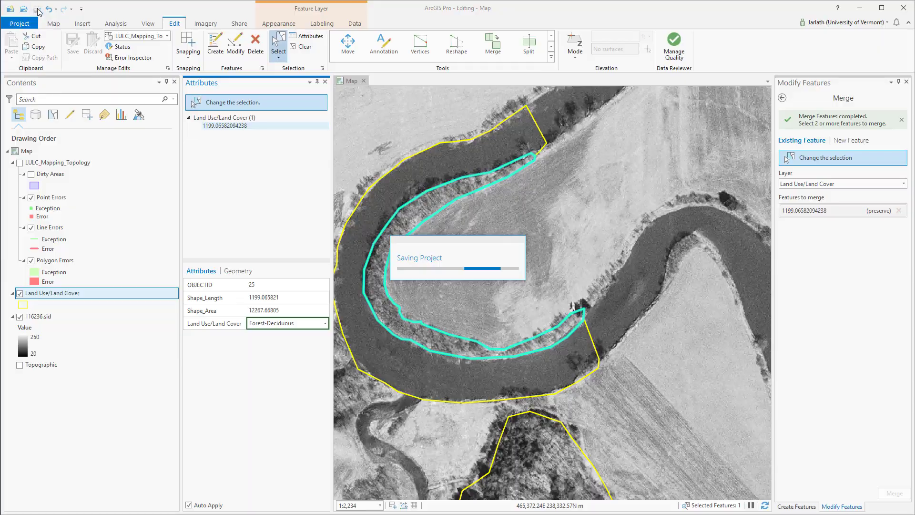